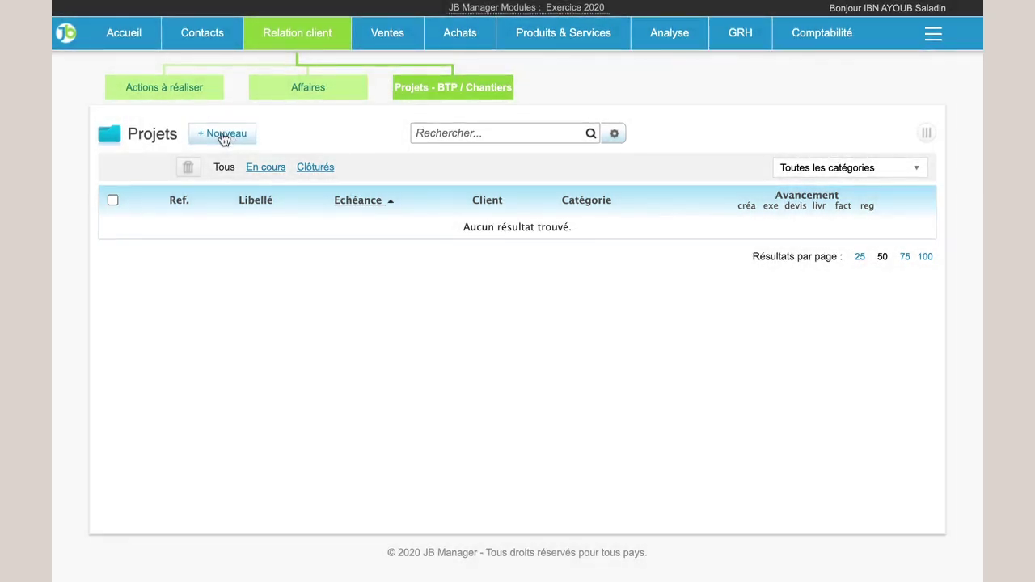
Start a new project for client La ferme Biologique titled Arrosage solaire automatique.
{"action": "left_click", "coordinate": [229, 136]}
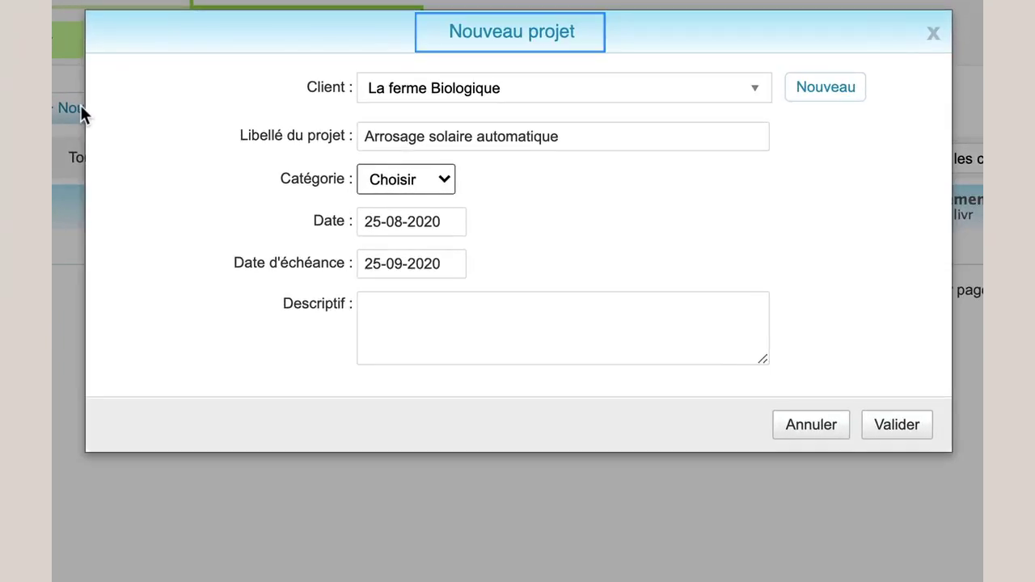
{"action": "left_click", "coordinate": [513, 91]}
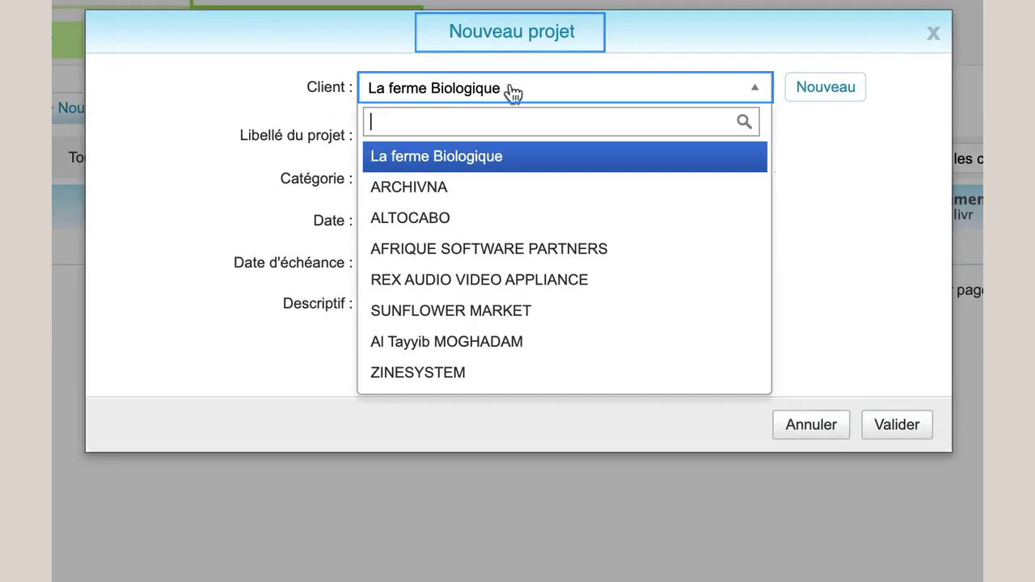
{"action": "left_click", "coordinate": [475, 157]}
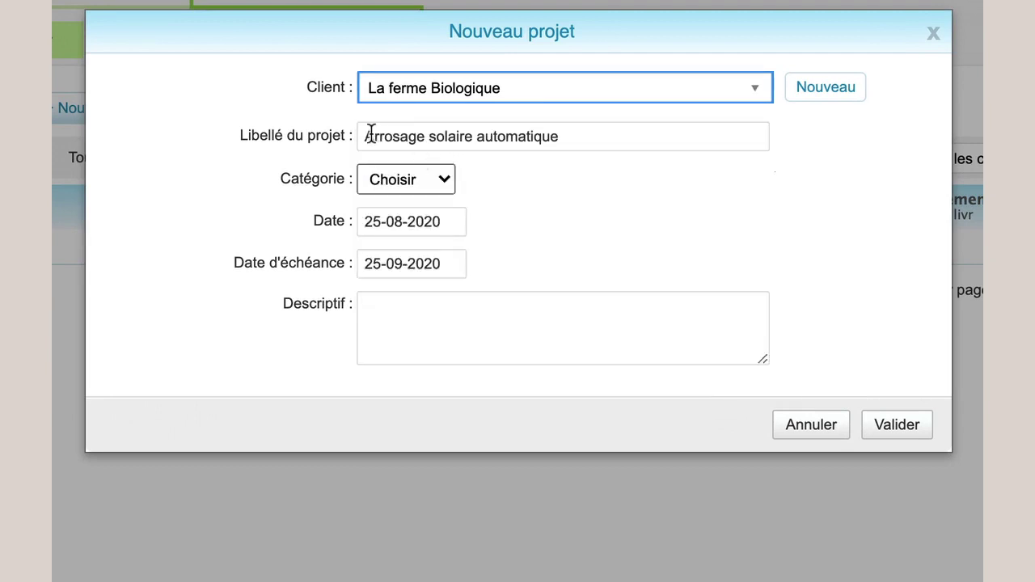
{"action": "left_click_drag", "start_coordinate": [364, 136], "coordinate": [559, 137]}
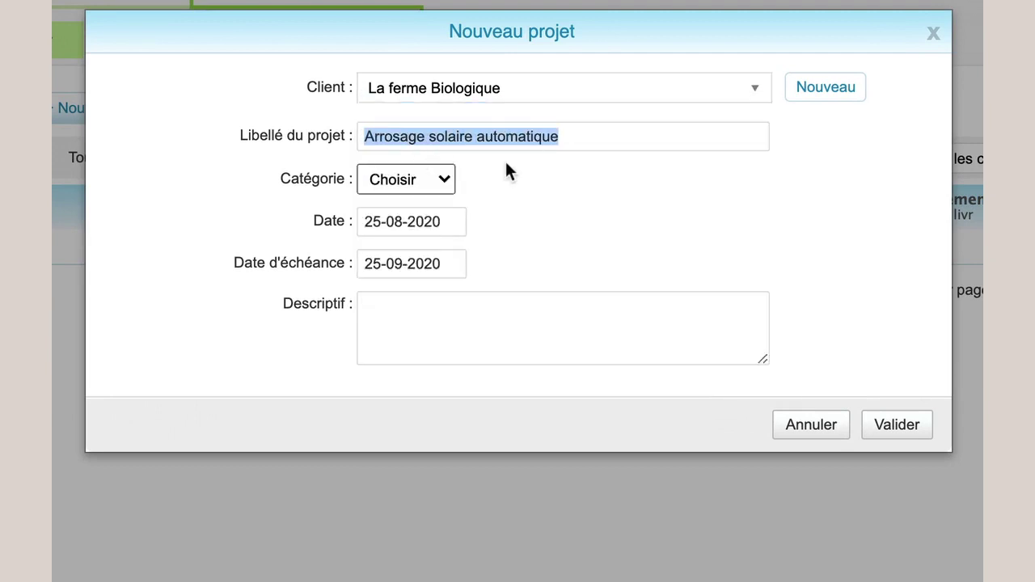
{"action": "left_click", "coordinate": [461, 182]}
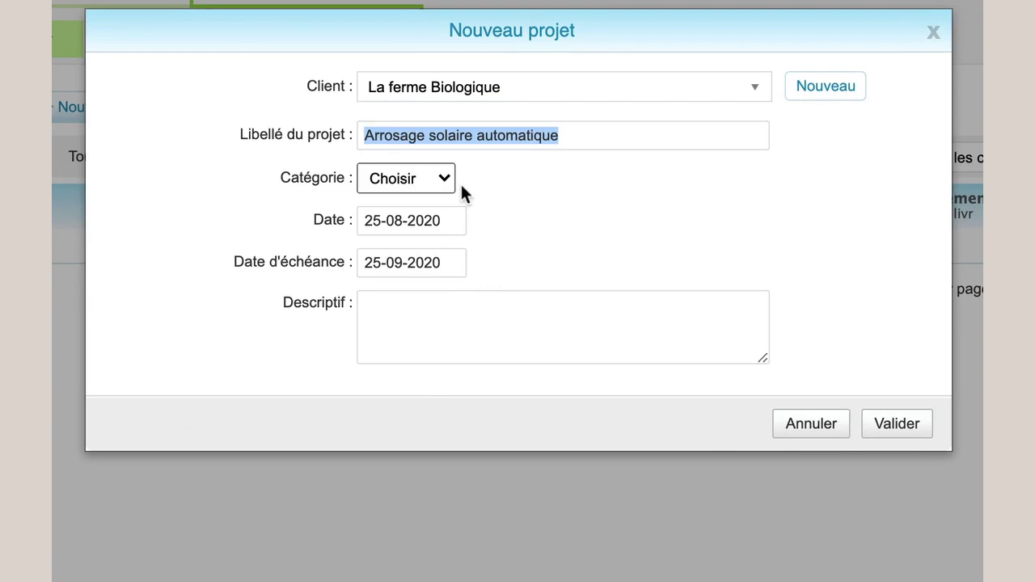
{"action": "key", "text": "Tab"}
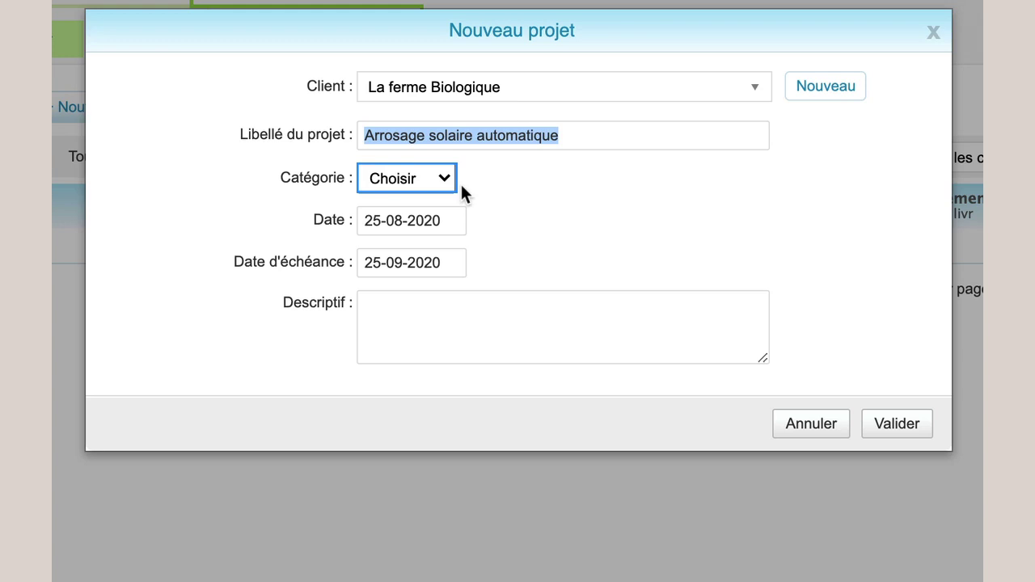
Date the project 25-08-2020, due 01-10-2020, and save it.
{"action": "left_click", "coordinate": [441, 221]}
{"action": "left_click", "coordinate": [430, 474]}
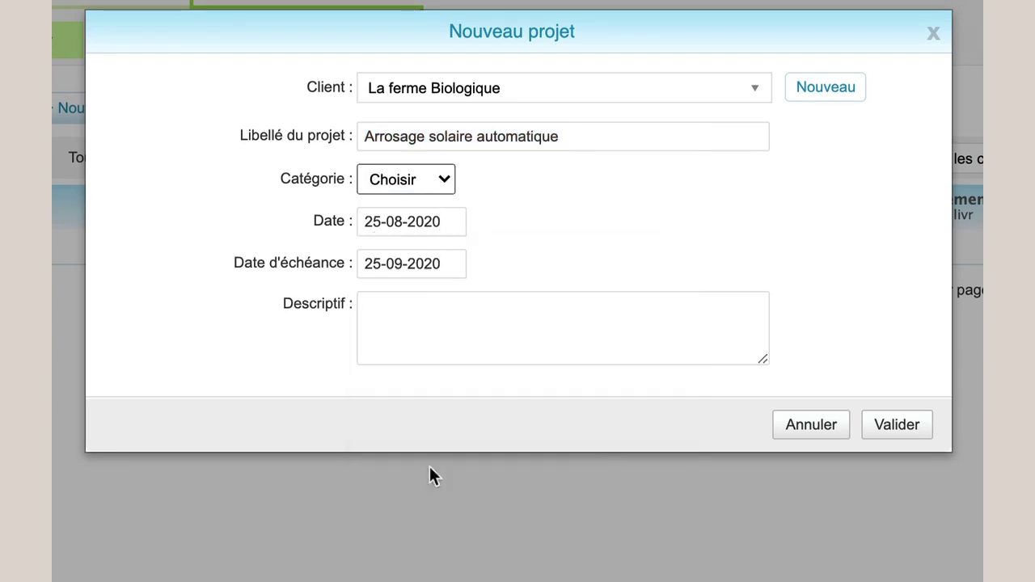
{"action": "left_click", "coordinate": [388, 267]}
{"action": "left_click", "coordinate": [651, 308]}
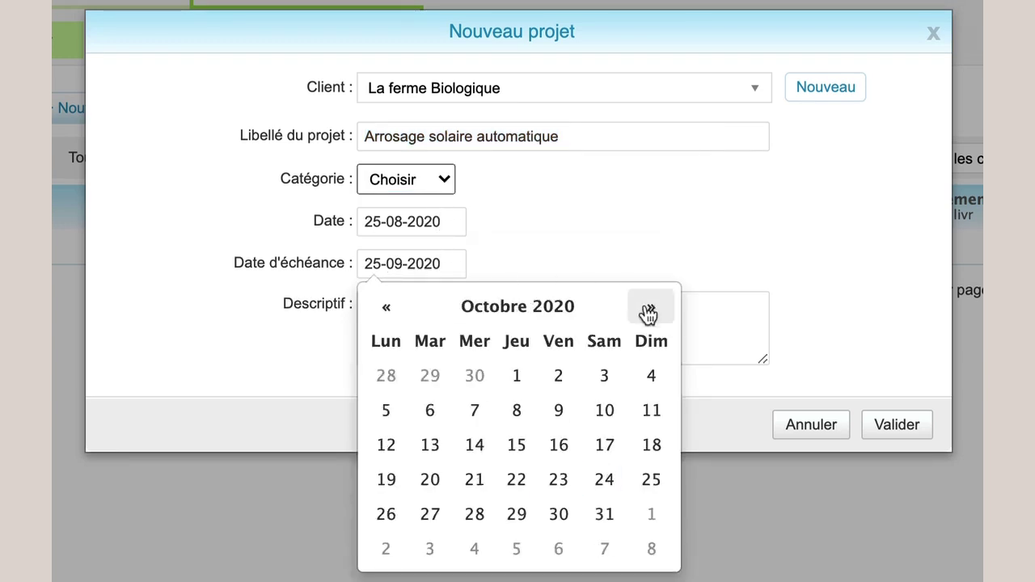
{"action": "left_click", "coordinate": [518, 379]}
{"action": "left_click", "coordinate": [414, 305]}
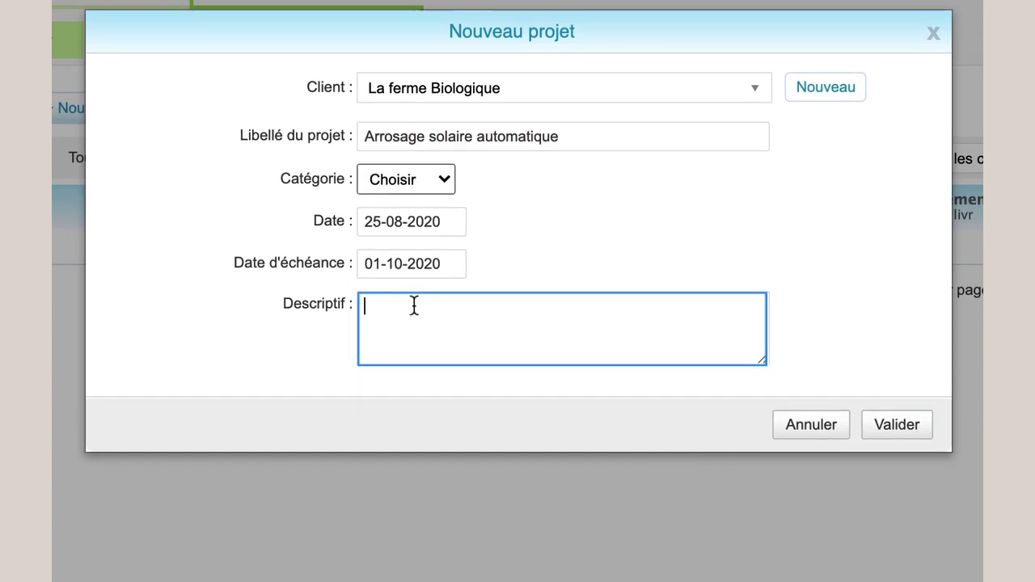
{"action": "left_click", "coordinate": [900, 427]}
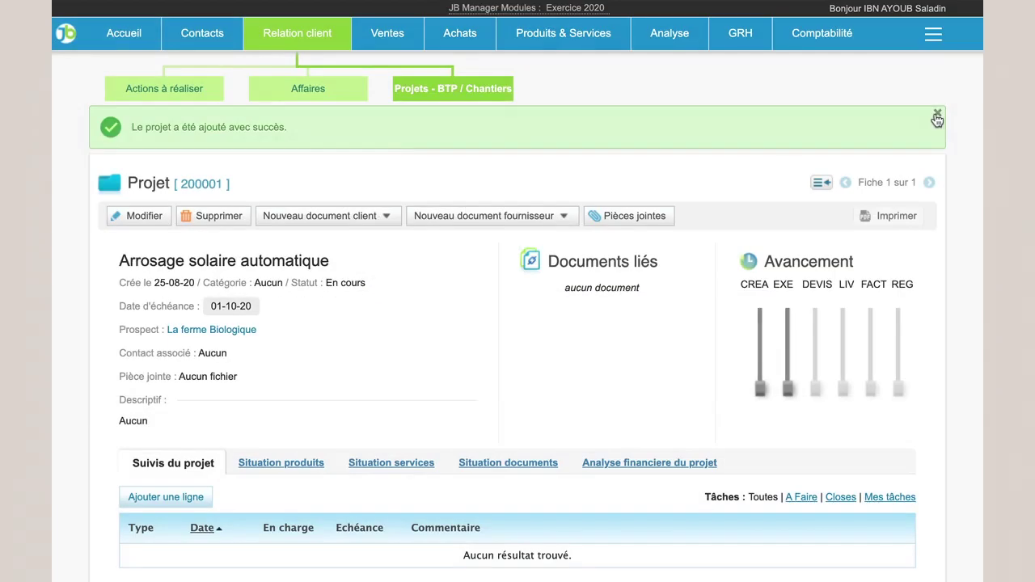
Dismiss the project-added message and show the project's empty product situation.
{"action": "left_click", "coordinate": [937, 116]}
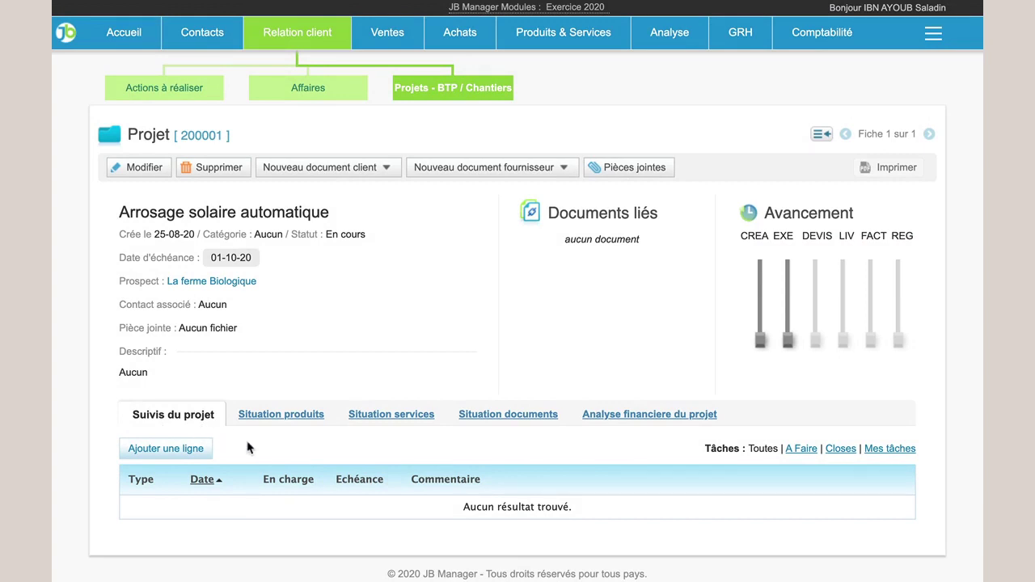
{"action": "left_click", "coordinate": [284, 421]}
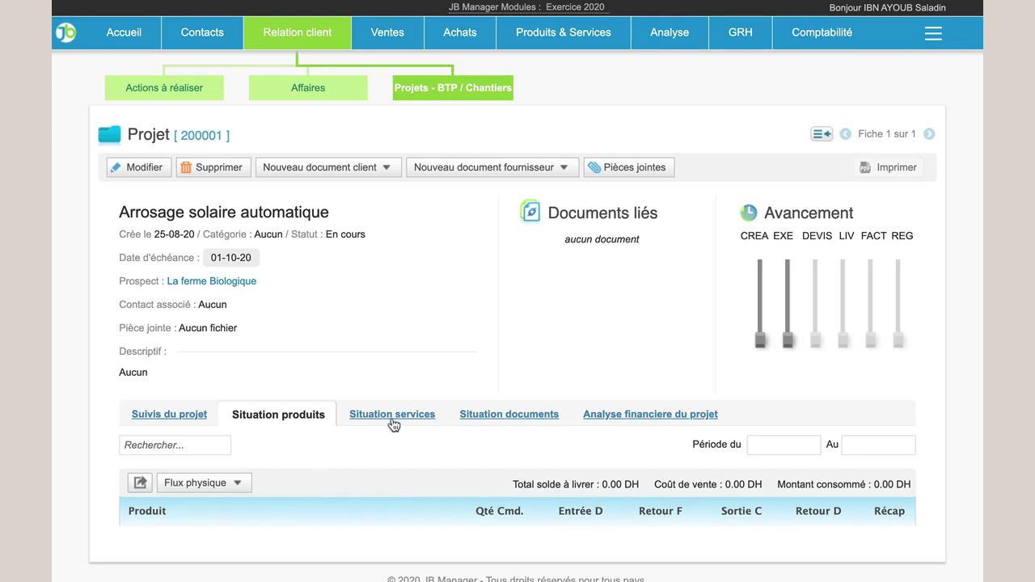
Review the project's services, documents and financial analysis tabs.
{"action": "left_click", "coordinate": [394, 422]}
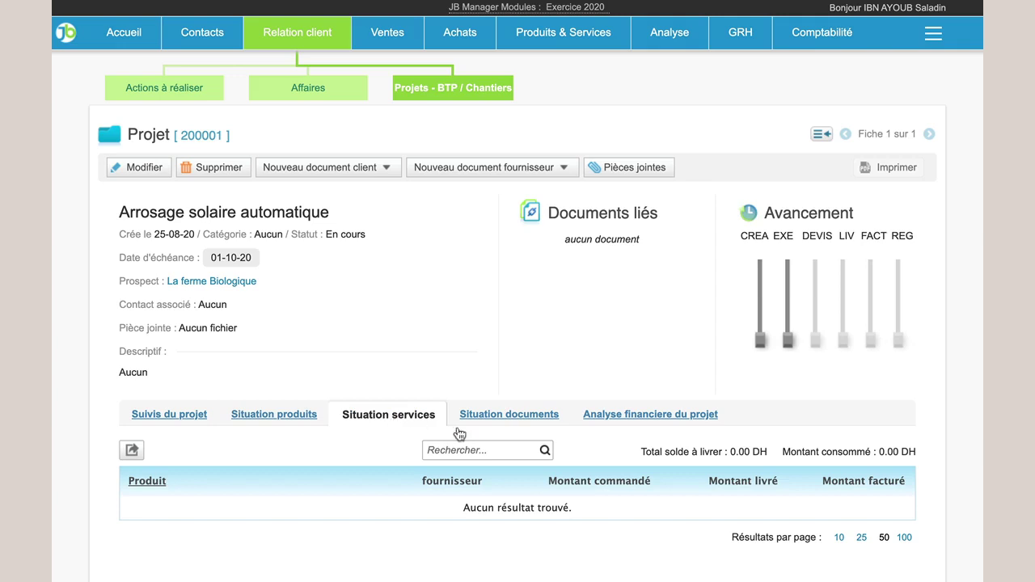
{"action": "left_click", "coordinate": [537, 419]}
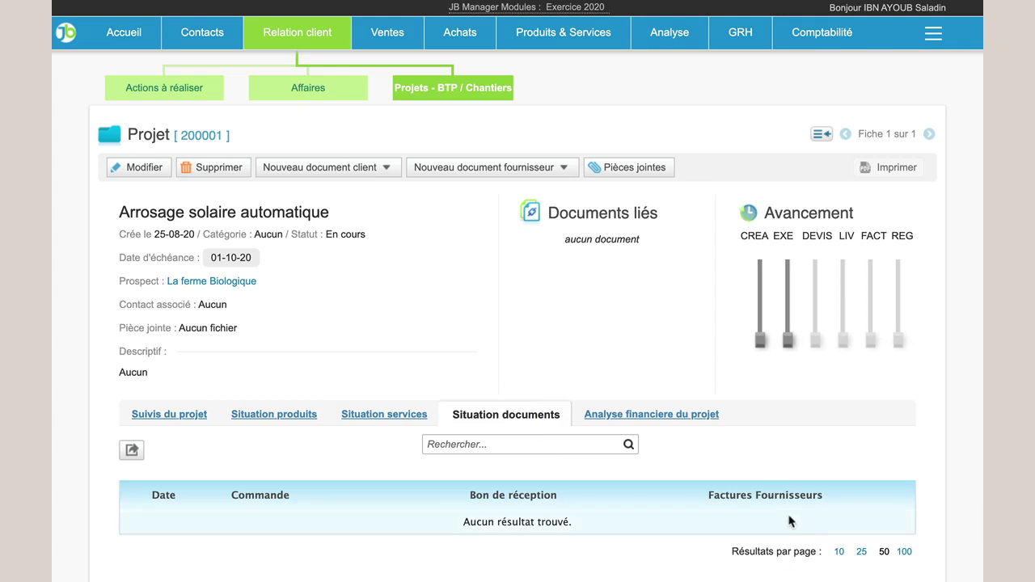
{"action": "left_click", "coordinate": [647, 416]}
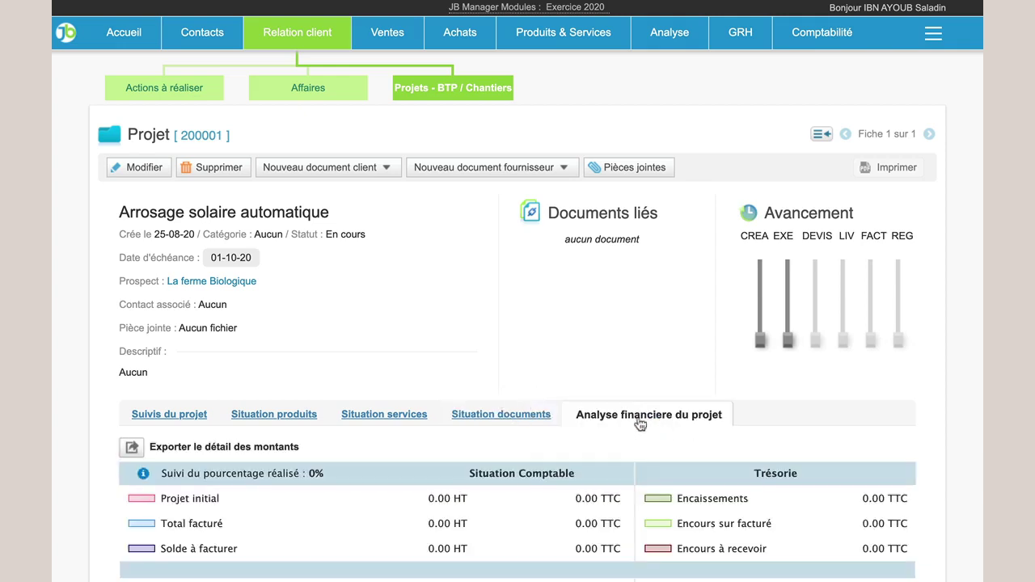
{"action": "scroll", "coordinate": [651, 473], "scroll_direction": "down", "scroll_amount": 3}
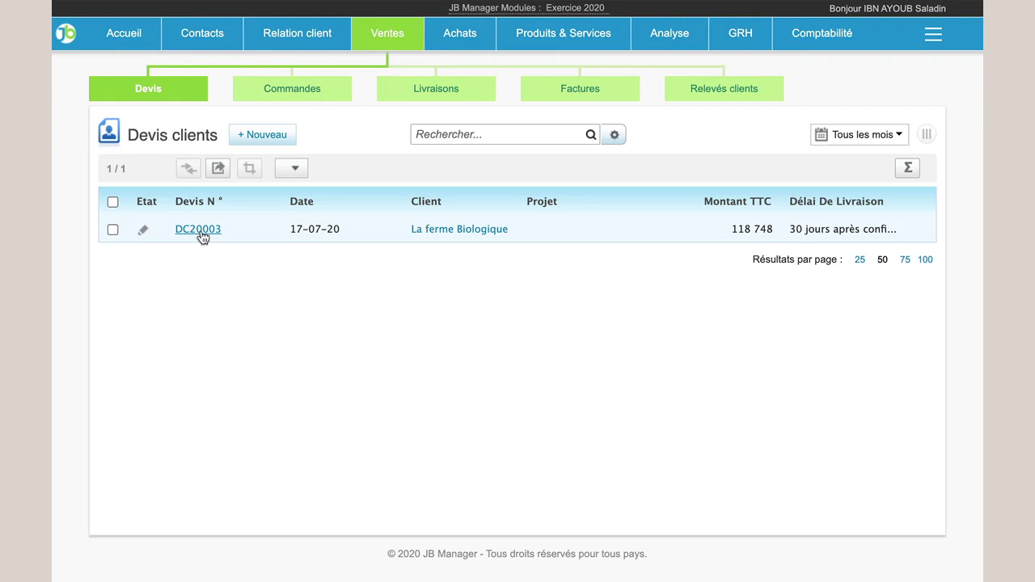
Set quote DC20003's Projet / Affaire to Arrosage solaire automatique in its general information.
{"action": "left_click", "coordinate": [199, 230]}
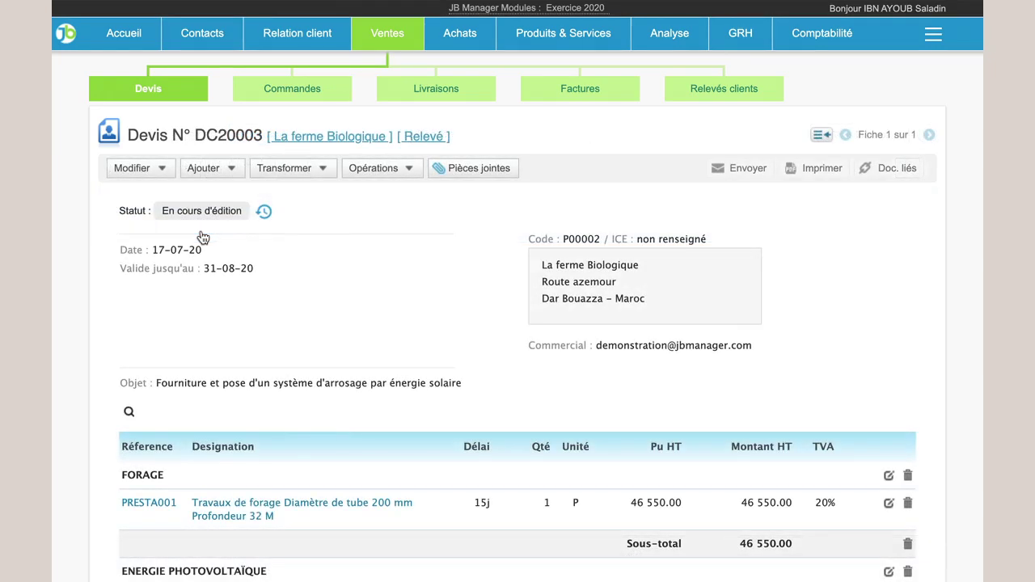
{"action": "left_click", "coordinate": [156, 171]}
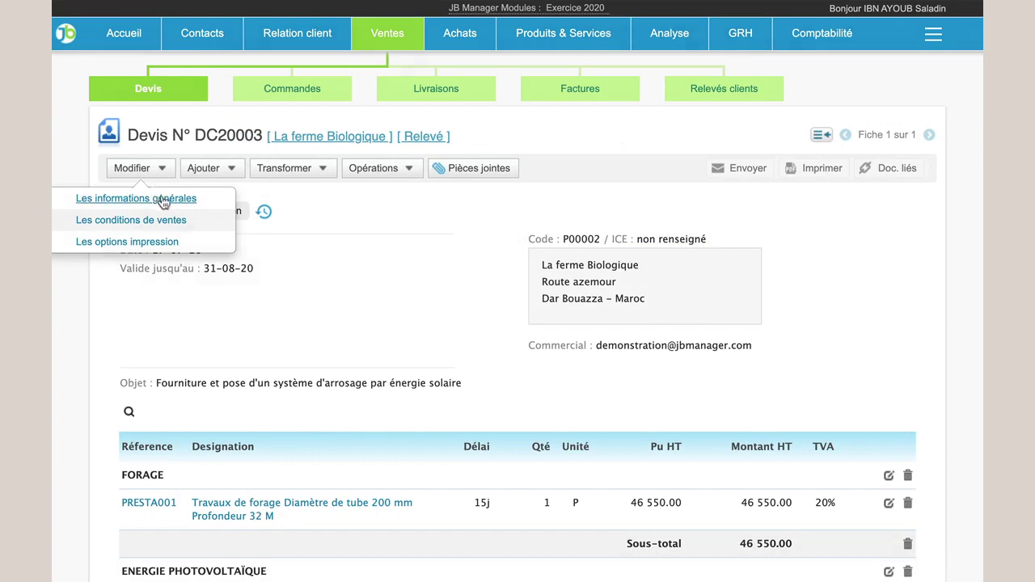
{"action": "left_click", "coordinate": [191, 201]}
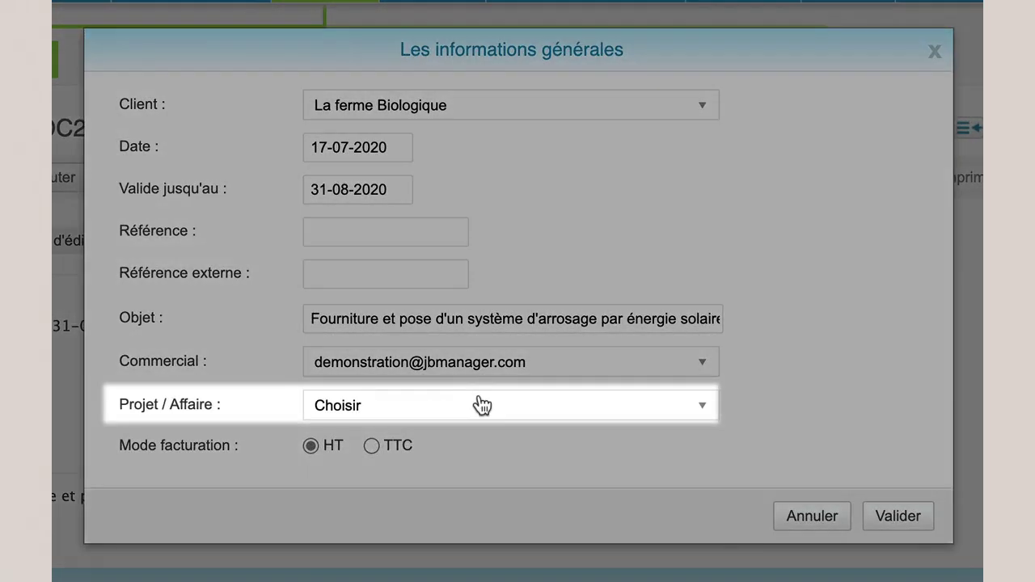
{"action": "left_click", "coordinate": [479, 405]}
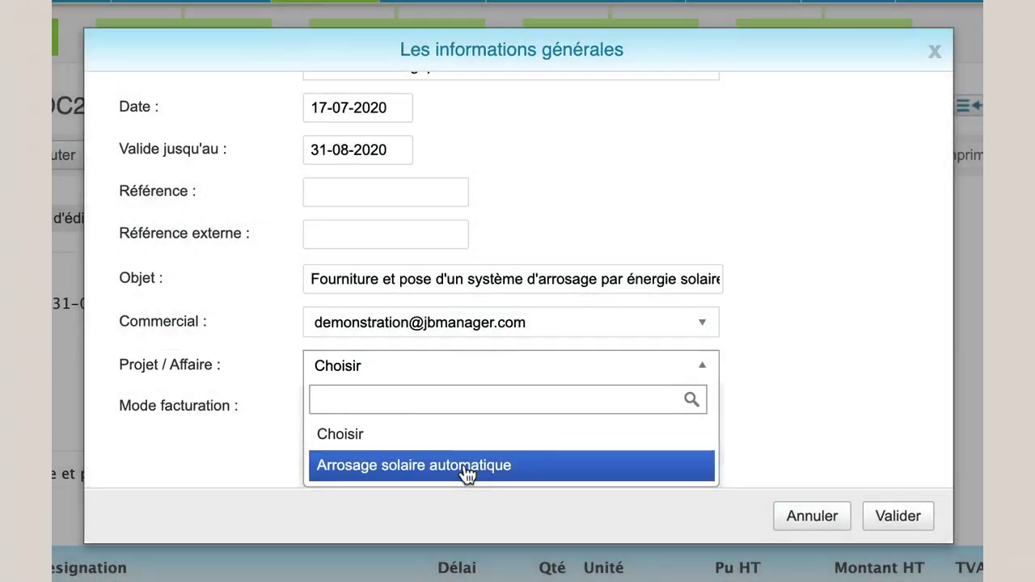
{"action": "left_click", "coordinate": [466, 467]}
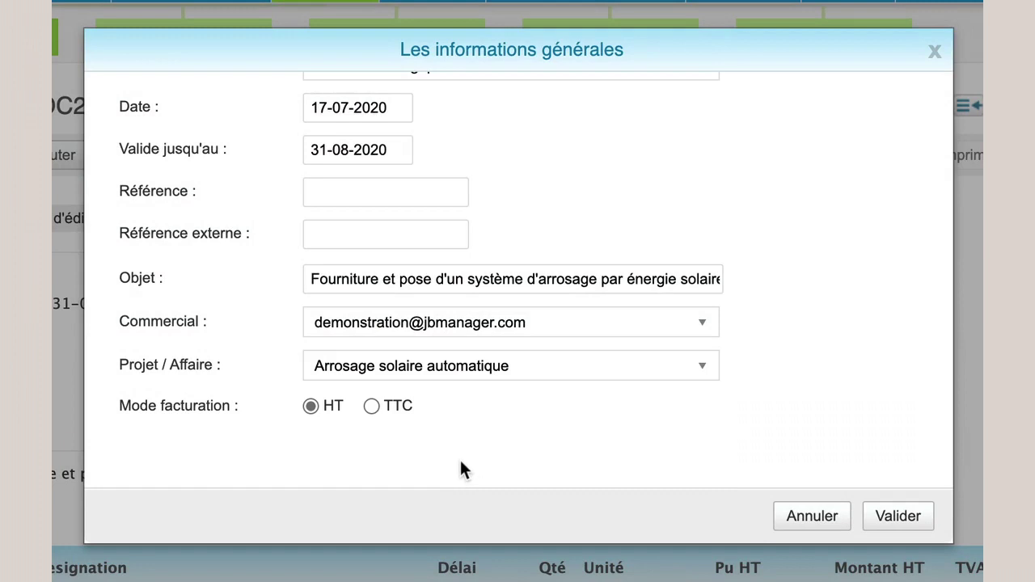
{"action": "left_click", "coordinate": [906, 518]}
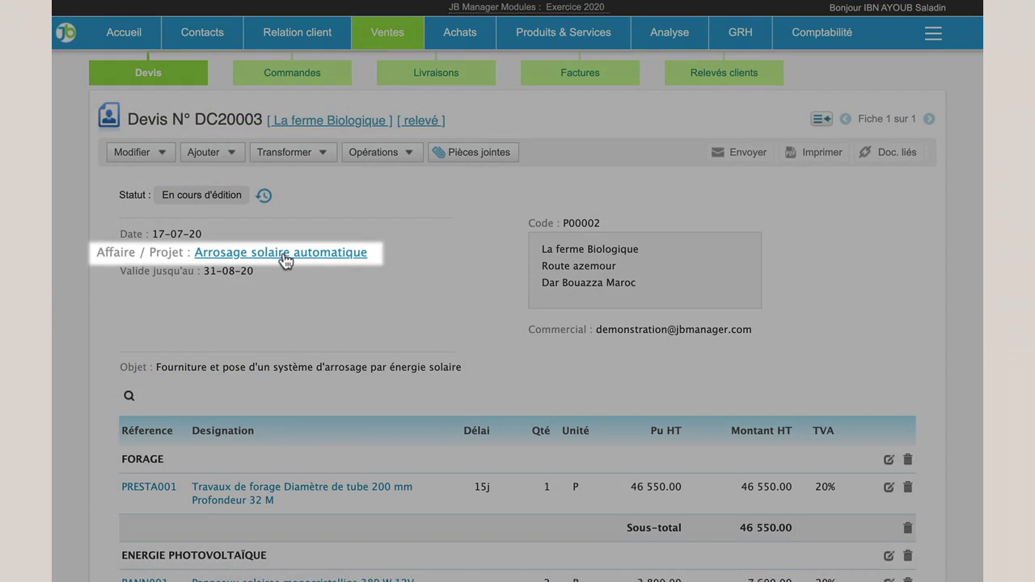
Follow the quote's Affaire / Projet link to the Arrosage solaire automatique project page.
{"action": "left_click", "coordinate": [282, 253]}
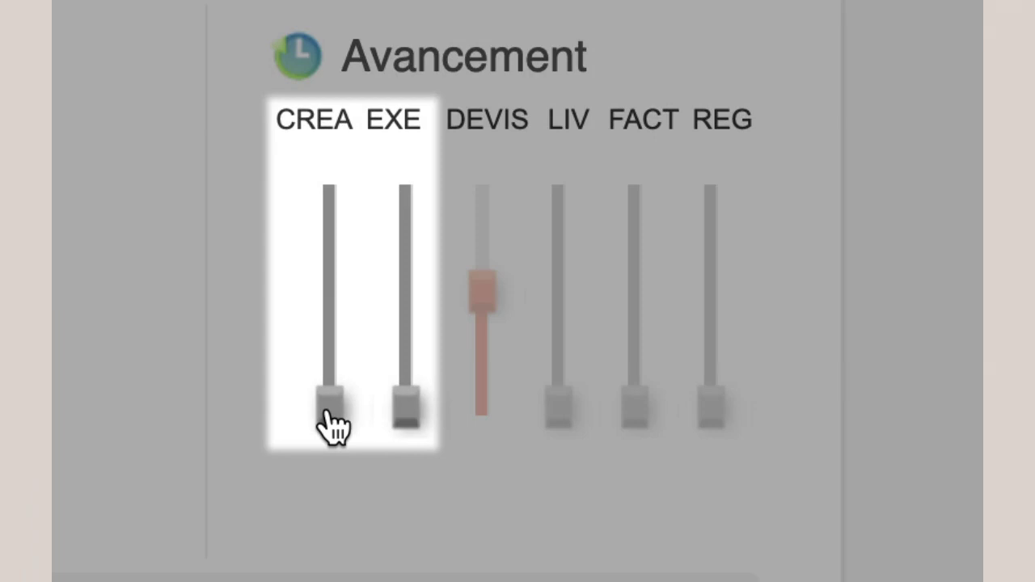
{"action": "left_click_drag", "start_coordinate": [327, 409], "coordinate": [327, 360]}
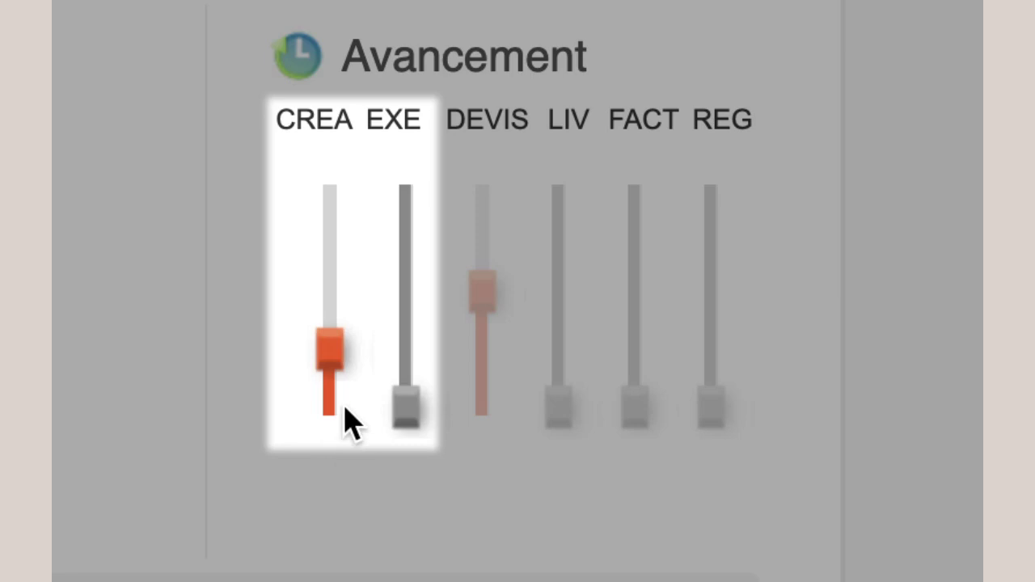
{"action": "left_click_drag", "start_coordinate": [403, 404], "coordinate": [398, 362]}
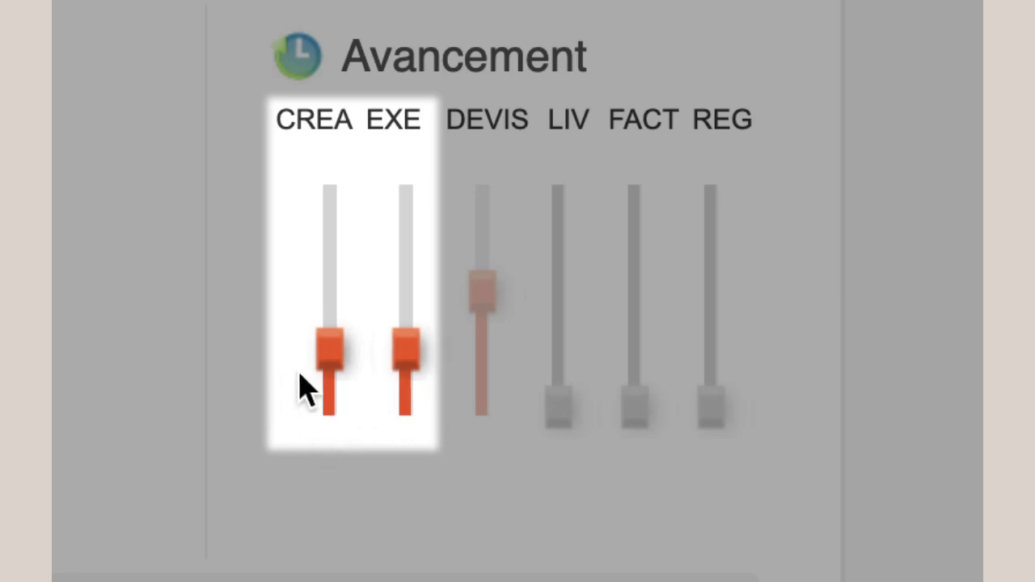
{"action": "left_click_drag", "start_coordinate": [342, 375], "coordinate": [342, 355]}
{"action": "left_click_drag", "start_coordinate": [412, 359], "coordinate": [416, 316]}
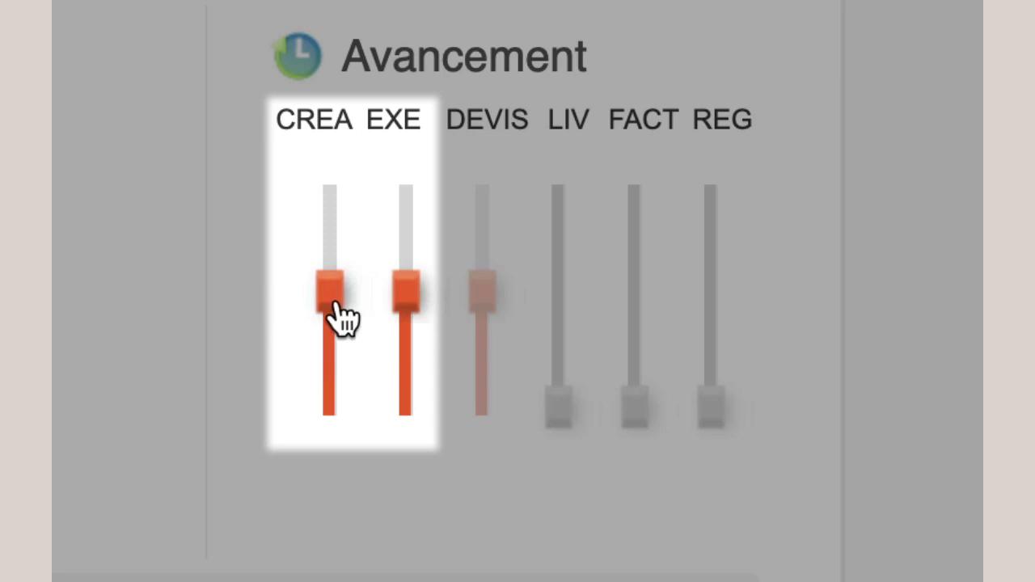
{"action": "left_click_drag", "start_coordinate": [342, 312], "coordinate": [342, 273]}
{"action": "left_click_drag", "start_coordinate": [402, 283], "coordinate": [405, 199]}
{"action": "left_click_drag", "start_coordinate": [338, 234], "coordinate": [330, 439]}
{"action": "left_click_drag", "start_coordinate": [404, 188], "coordinate": [408, 429]}
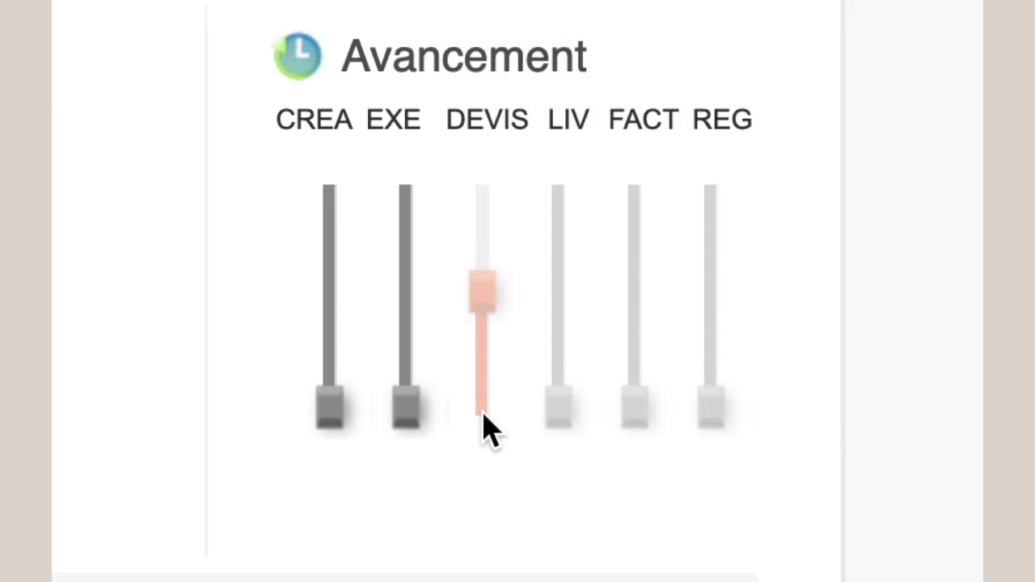
{"action": "left_click_drag", "start_coordinate": [482, 414], "coordinate": [481, 334]}
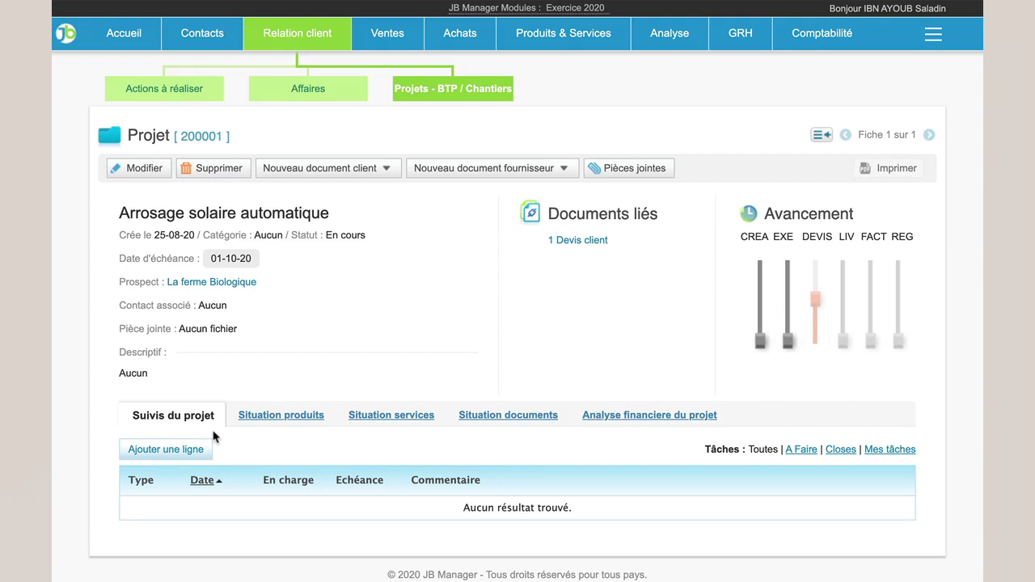
{"action": "scroll", "coordinate": [214, 434], "scroll_direction": "down", "scroll_amount": 1}
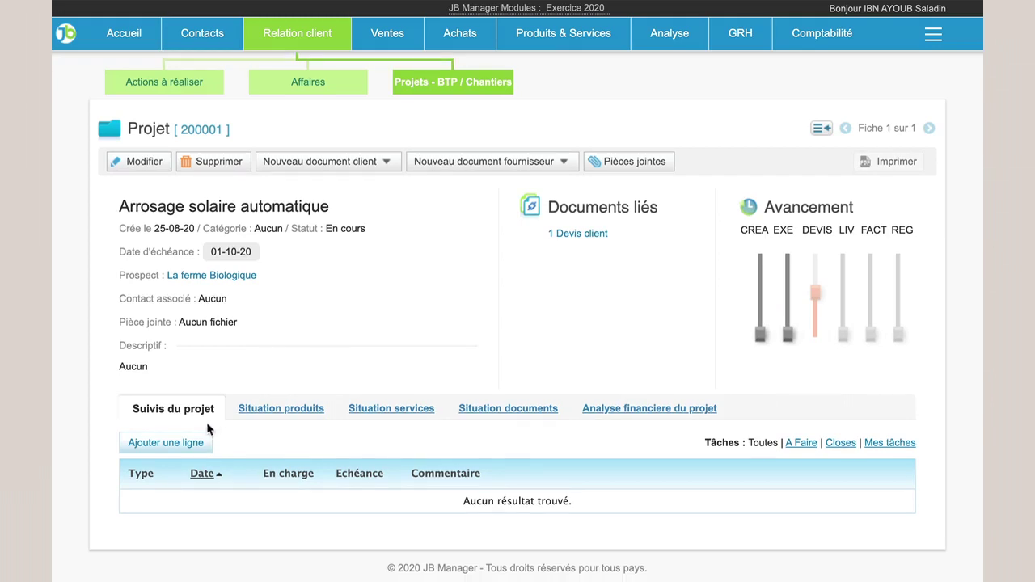
{"action": "scroll", "coordinate": [209, 429], "scroll_direction": "up", "scroll_amount": 1}
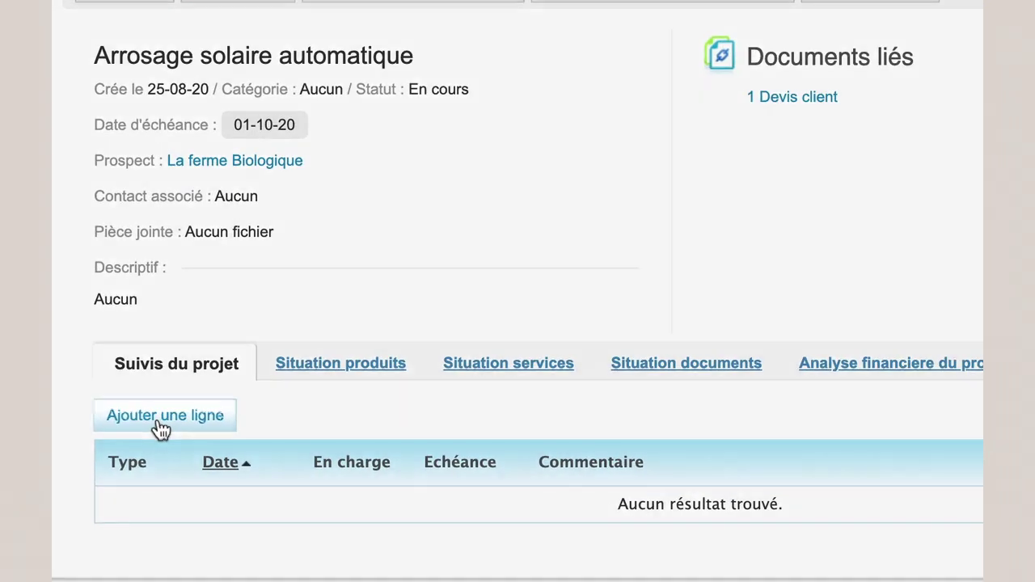
Add a follow-up line of type Action and assign a user in charge.
{"action": "left_click", "coordinate": [162, 427]}
{"action": "left_click", "coordinate": [165, 512]}
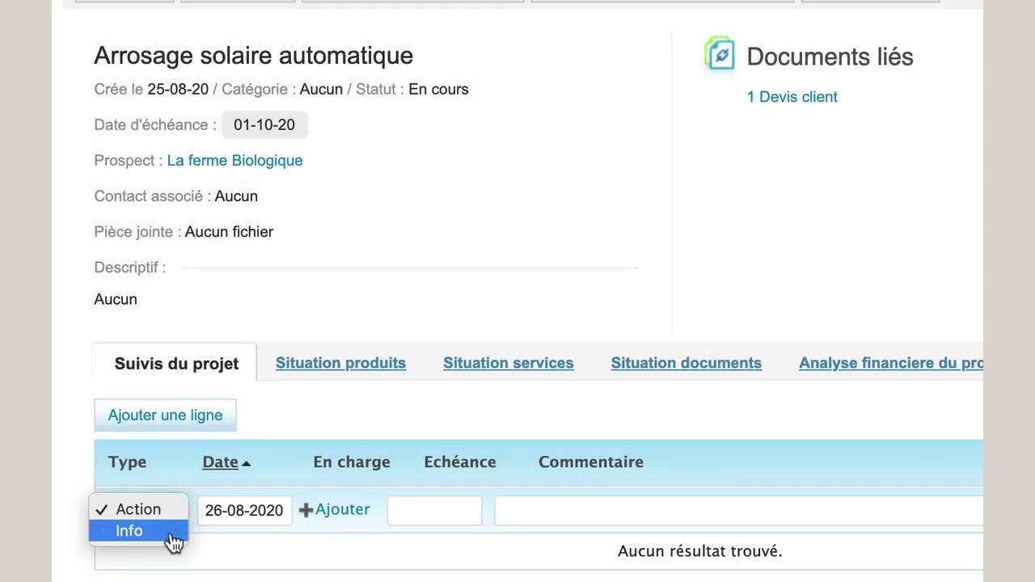
{"action": "left_click", "coordinate": [214, 534]}
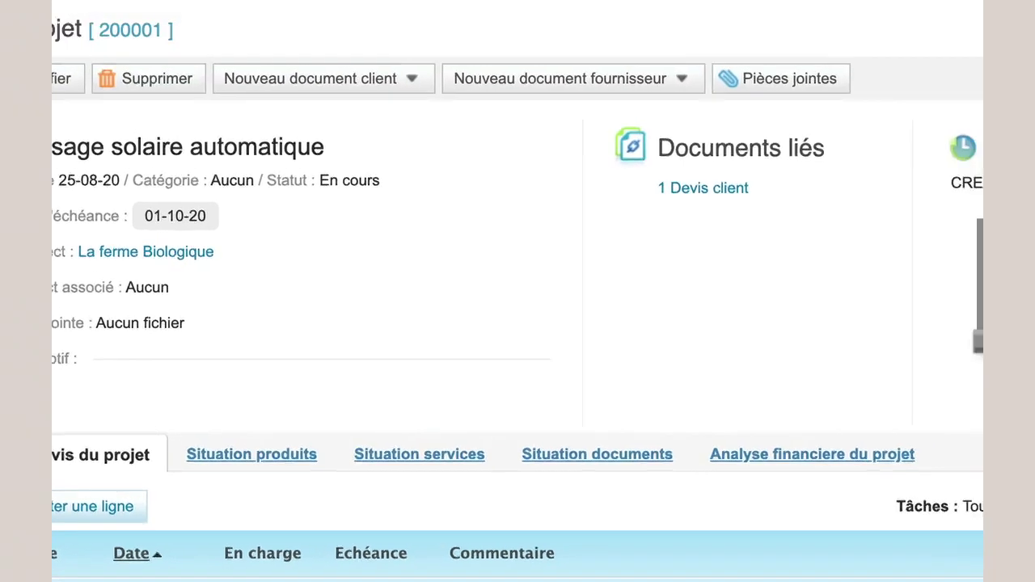
{"action": "left_click", "coordinate": [334, 509]}
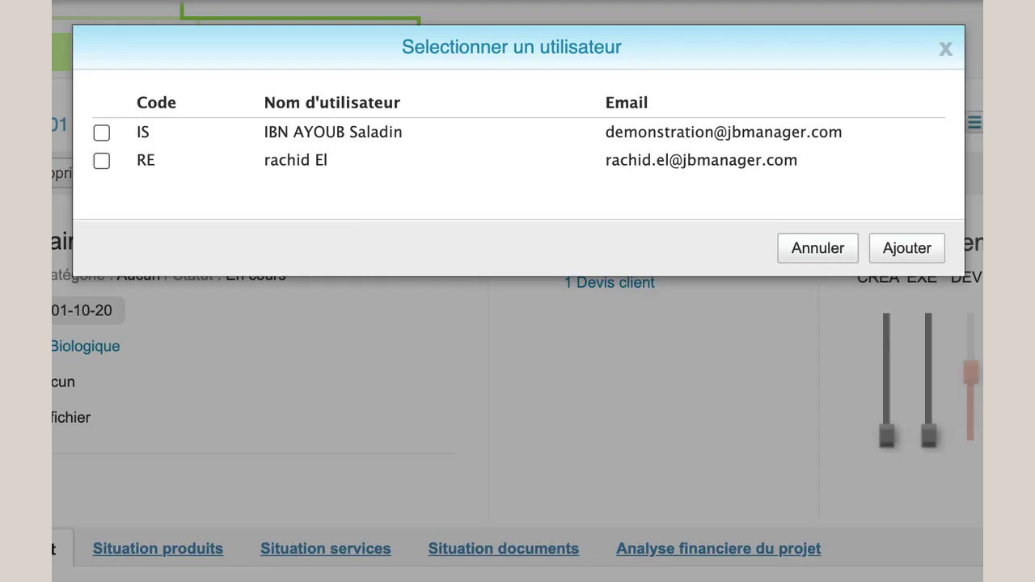
{"action": "left_click", "coordinate": [102, 134]}
{"action": "left_click", "coordinate": [885, 253]}
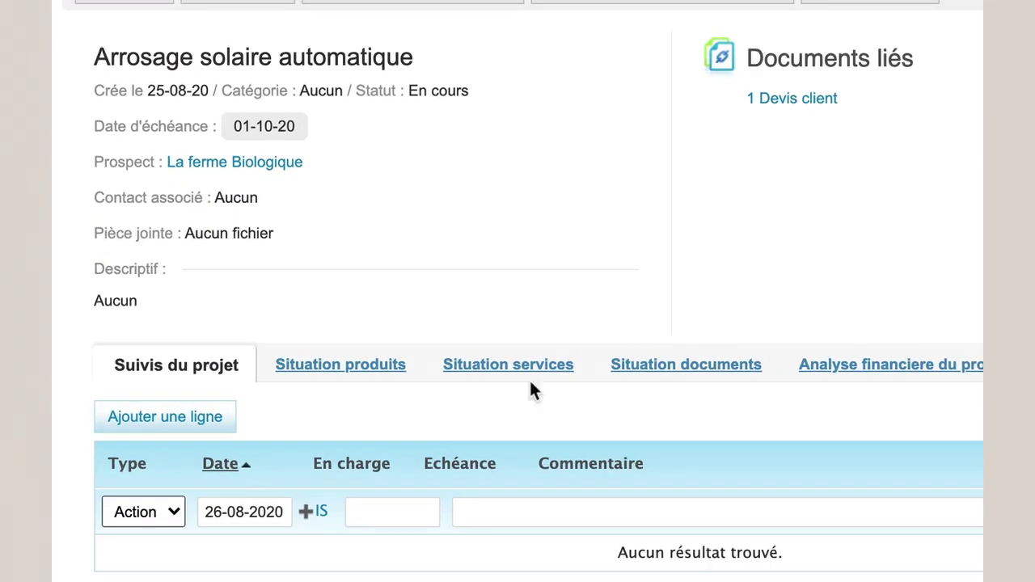
Set its due date to 27-08-2020, comment 'Prendre Rendez-vous avec le prospect', and save.
{"action": "left_click", "coordinate": [388, 515]}
{"action": "left_click", "coordinate": [500, 433]}
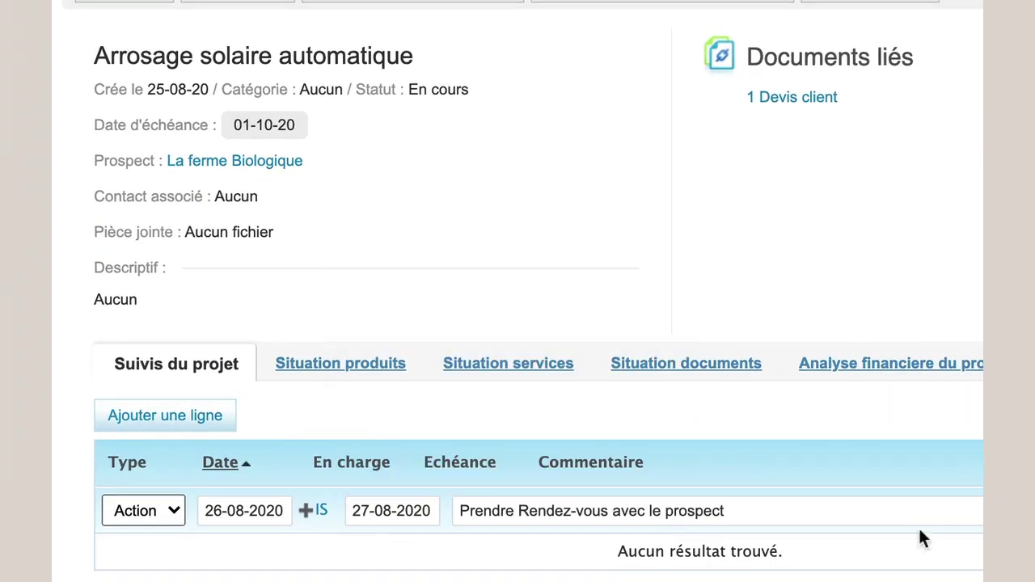
{"action": "triple_click", "coordinate": [642, 510]}
{"action": "key", "text": "BackSpace"}
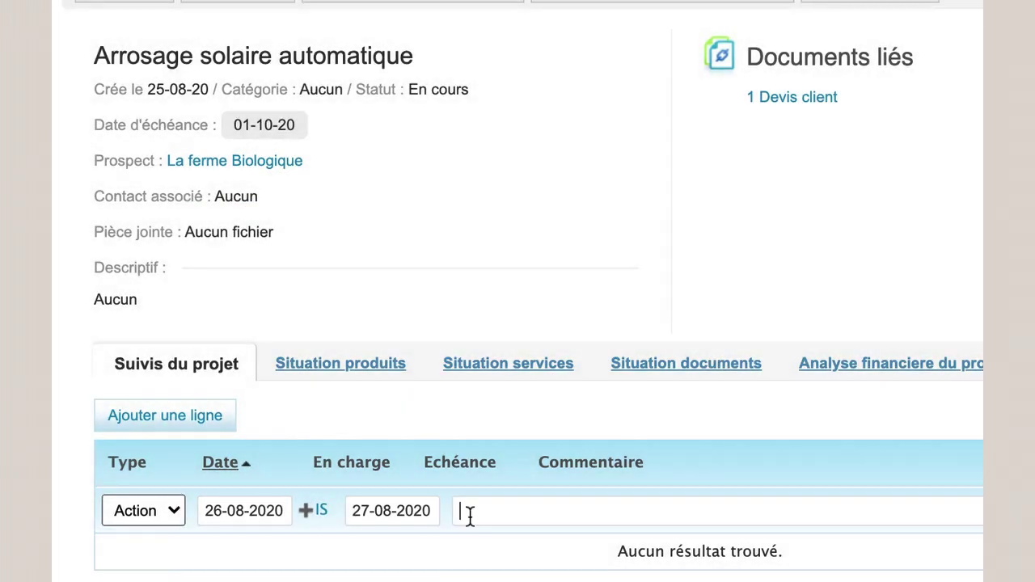
{"action": "type", "text": "Prendre Rendez-vous avec le prospect"}
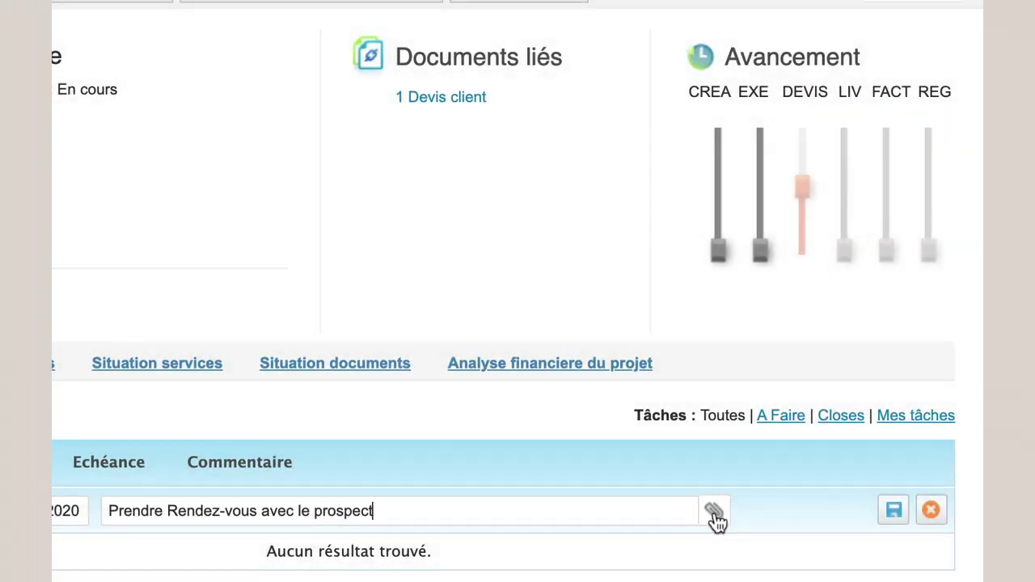
{"action": "left_click", "coordinate": [894, 511]}
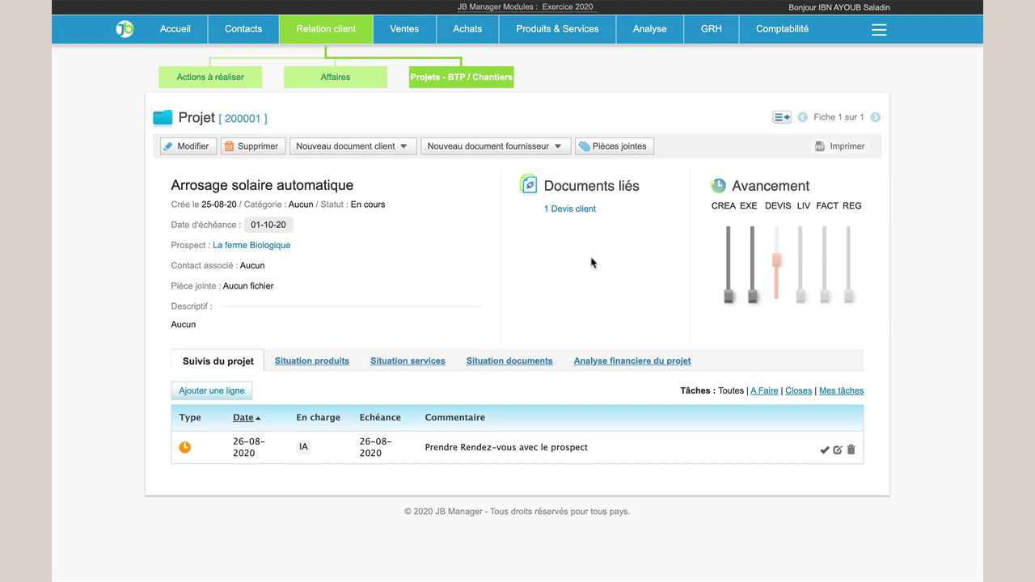
Convert the linked quote DC20003 into a customer order with external reference 'Bon de cde'.
{"action": "left_click", "coordinate": [580, 215]}
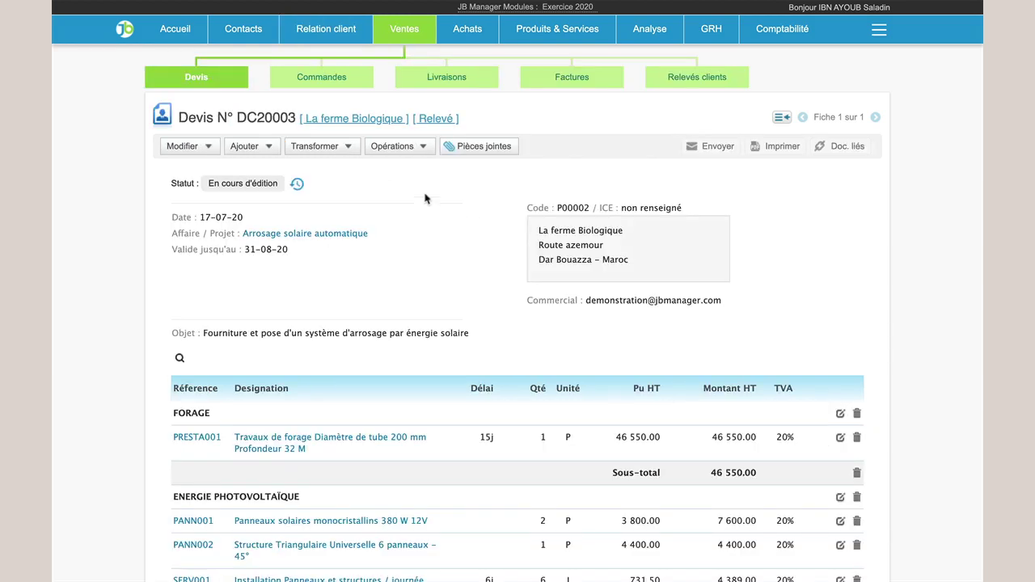
{"action": "left_click", "coordinate": [327, 150]}
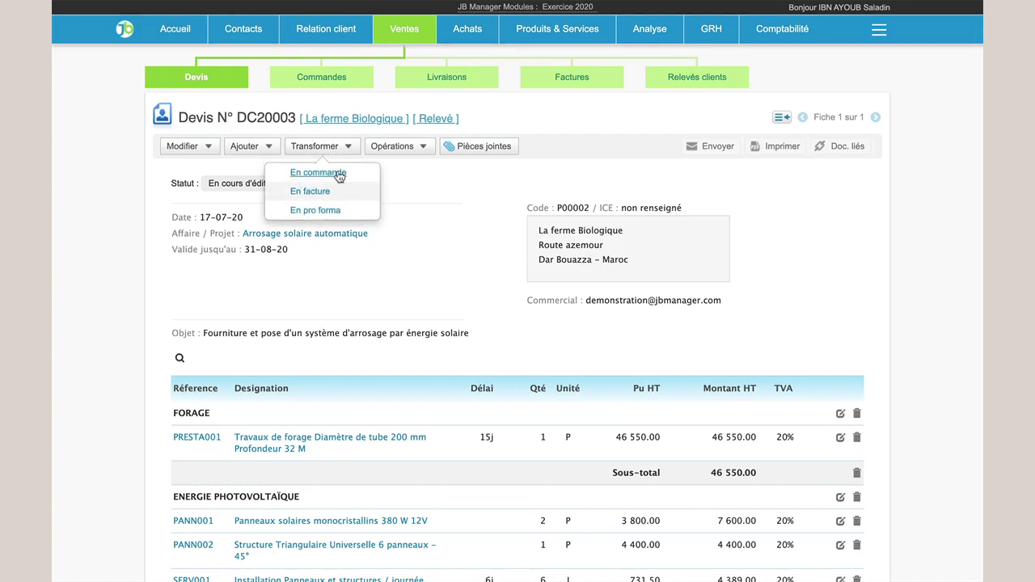
{"action": "left_click", "coordinate": [337, 173]}
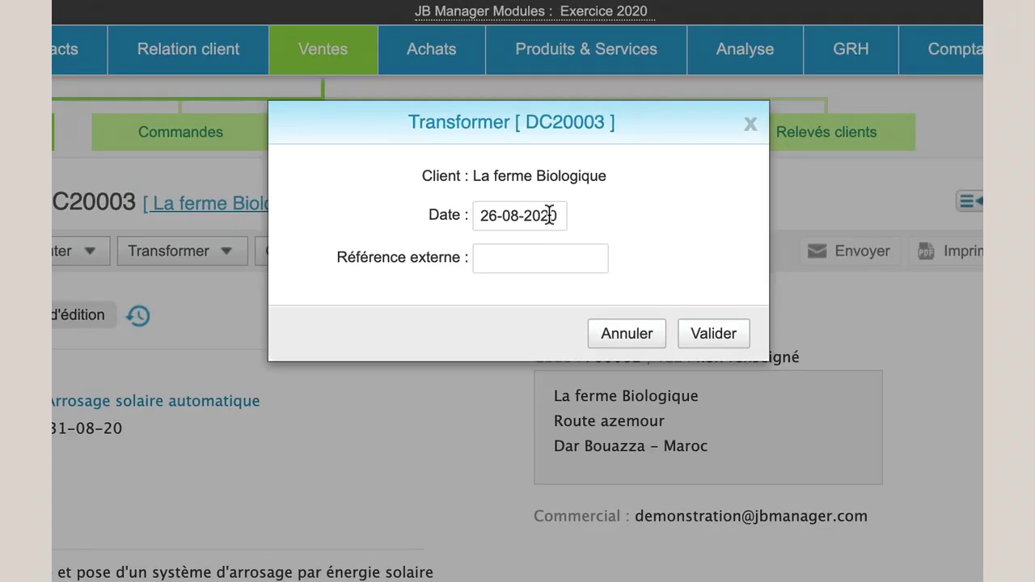
{"action": "left_click", "coordinate": [549, 215]}
{"action": "double_click", "coordinate": [549, 216]}
{"action": "left_click", "coordinate": [504, 251]}
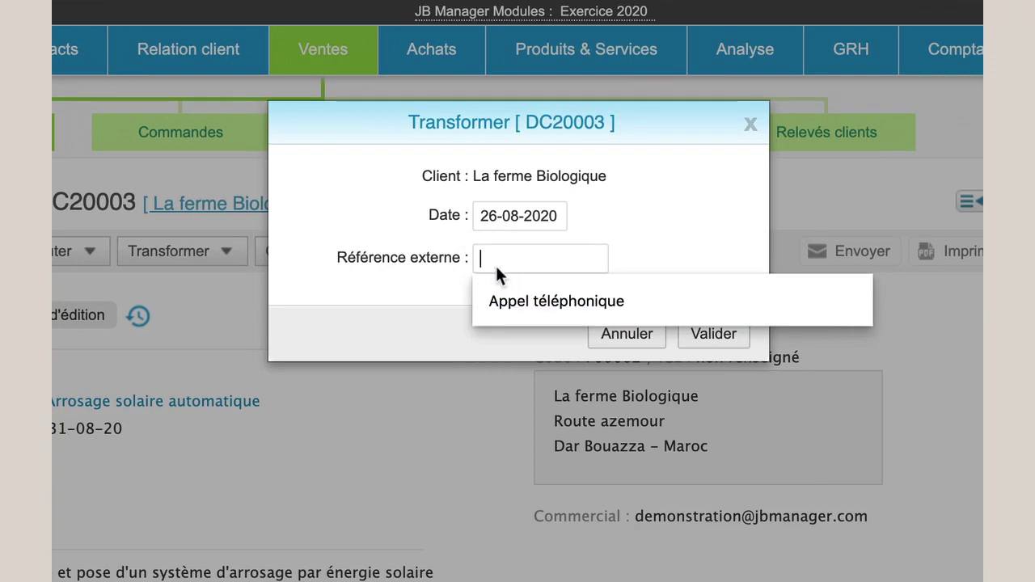
{"action": "type", "text": "Bon de cde"}
{"action": "left_click", "coordinate": [721, 330]}
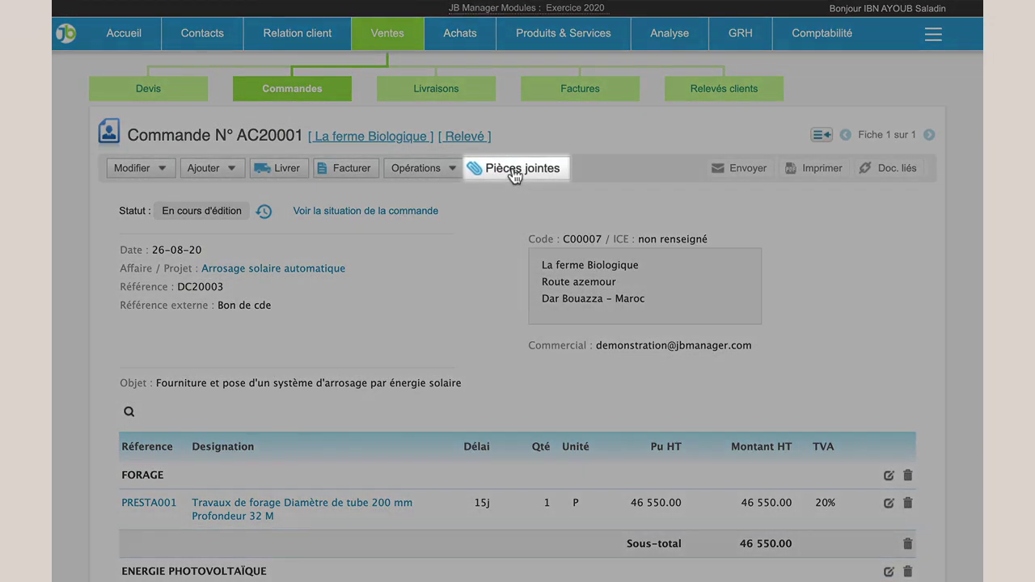
Upload bondecdeclient.png from the img folder as an attachment to order AC20001, then view it.
{"action": "left_click", "coordinate": [515, 168]}
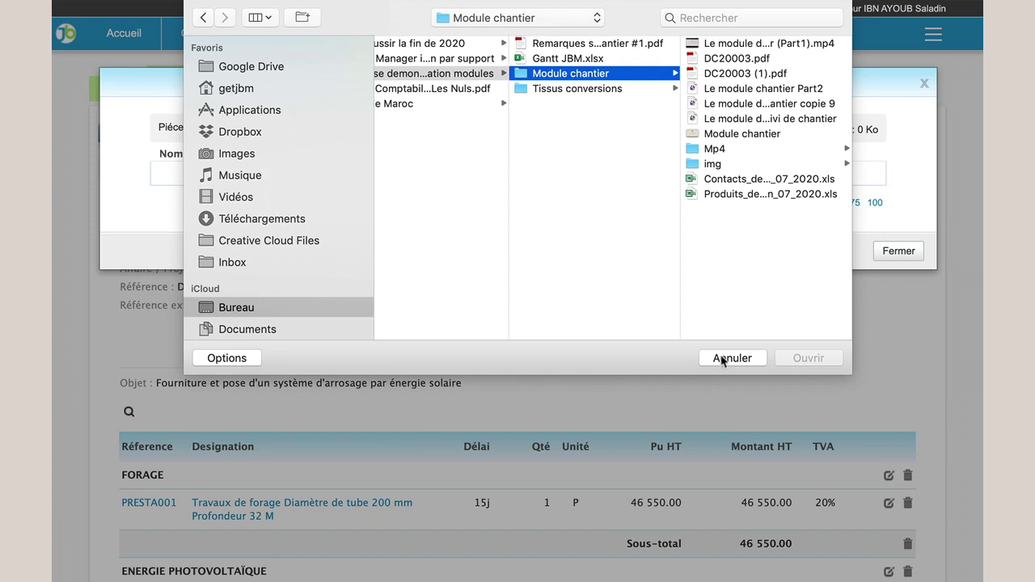
{"action": "left_click", "coordinate": [722, 165]}
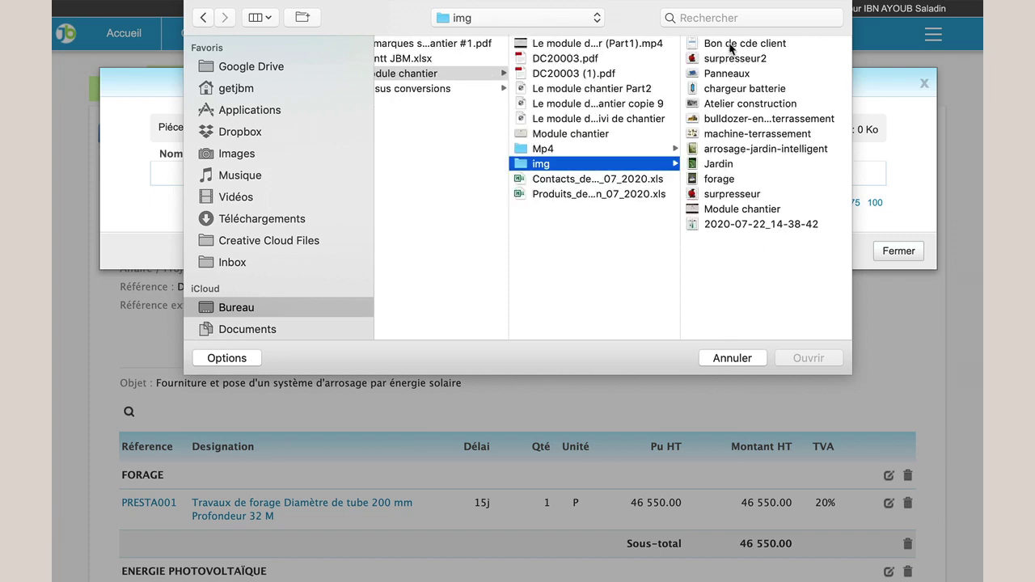
{"action": "left_click", "coordinate": [732, 45]}
{"action": "left_click", "coordinate": [815, 359]}
{"action": "left_click", "coordinate": [507, 130]}
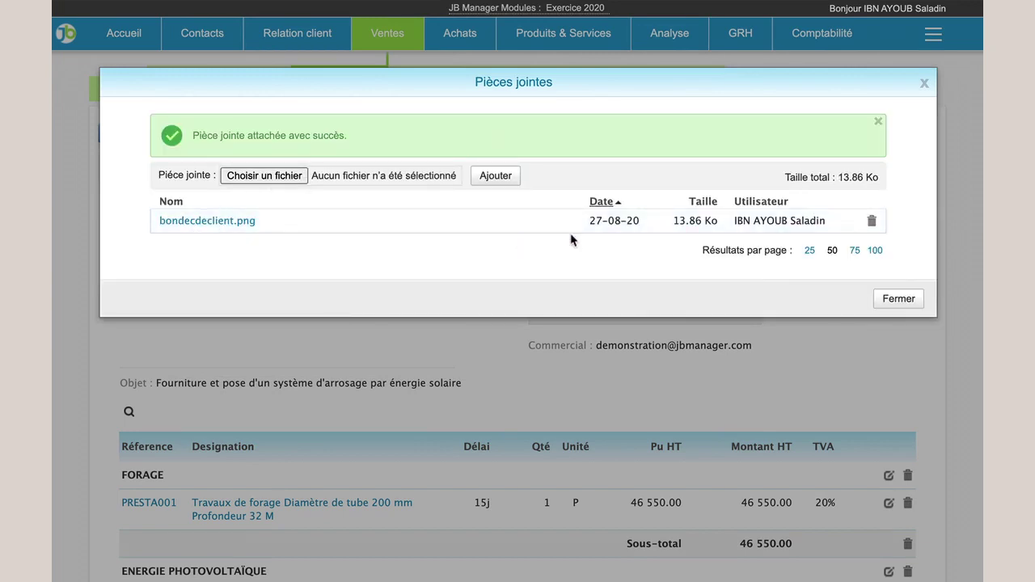
{"action": "left_click", "coordinate": [231, 222]}
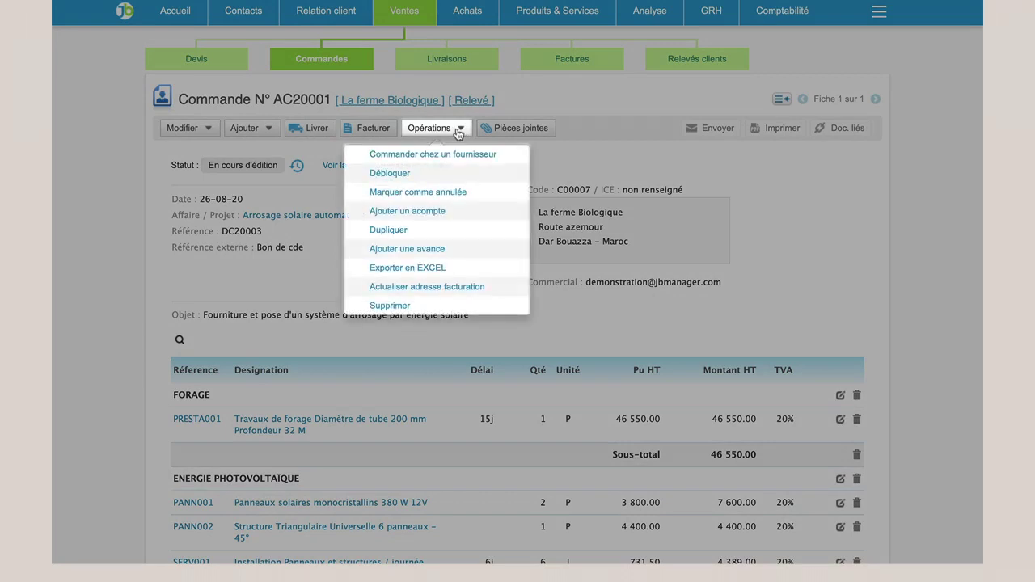
Enter an advance dated 27-08-2020 of 30000 paid by Chèque.
{"action": "left_click", "coordinate": [434, 252]}
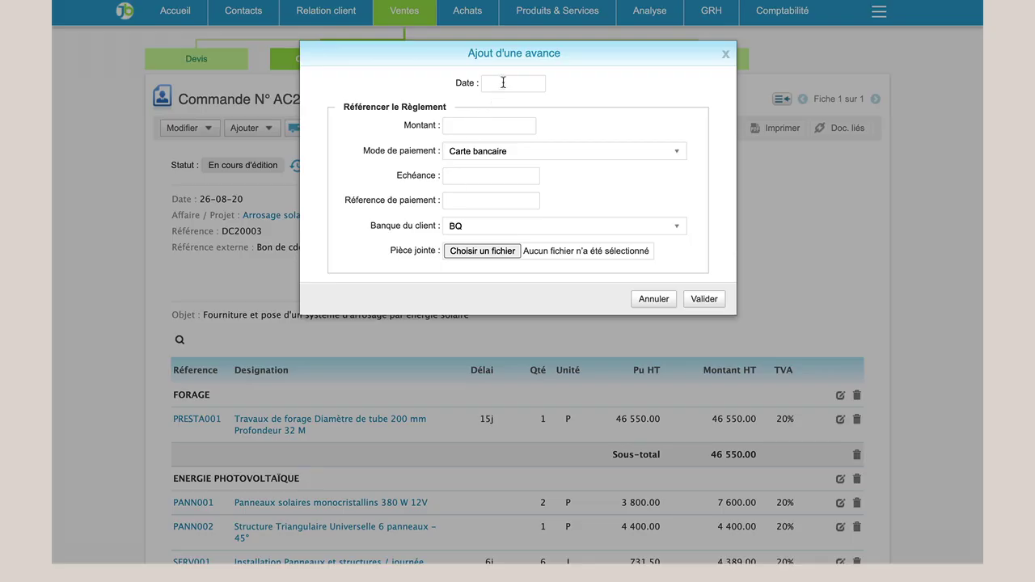
{"action": "left_click", "coordinate": [502, 83]}
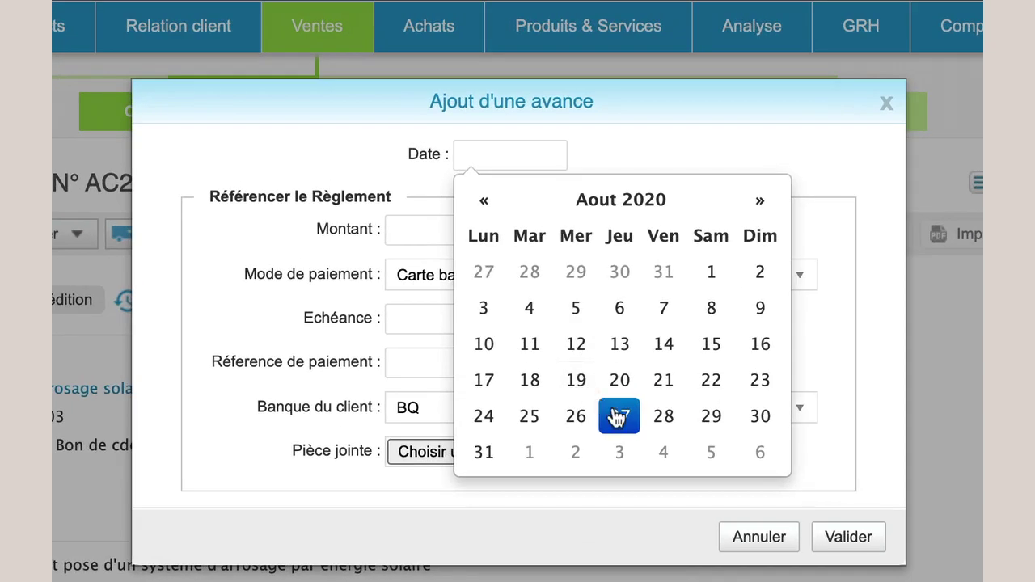
{"action": "left_click", "coordinate": [619, 417]}
{"action": "left_click", "coordinate": [469, 229]}
{"action": "type", "text": "30000"}
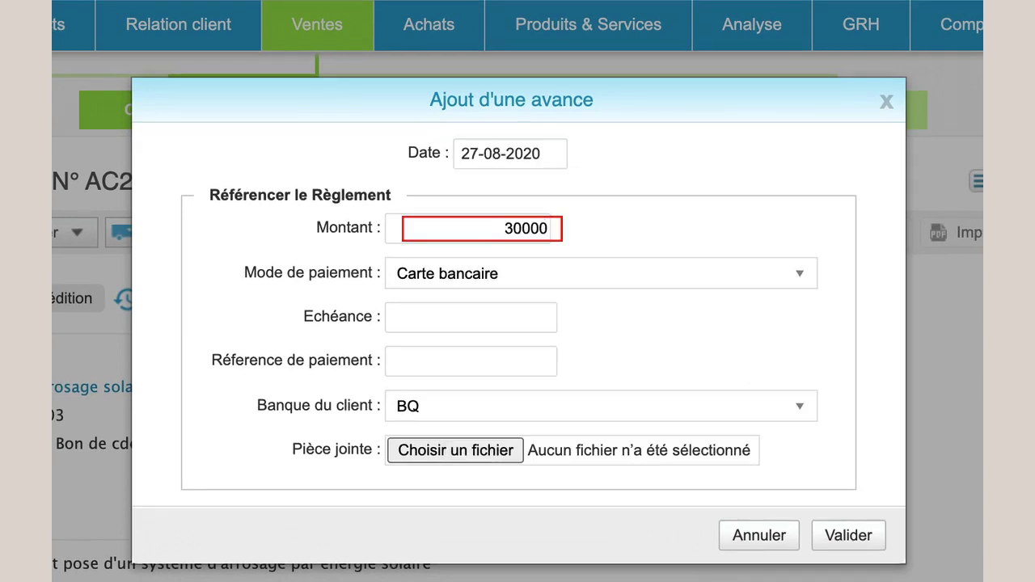
{"action": "left_click", "coordinate": [432, 288]}
{"action": "left_click", "coordinate": [450, 369]}
Give the advance due date 27-08-2020, a payment reference and bank BQ, then save.
{"action": "left_click", "coordinate": [447, 324]}
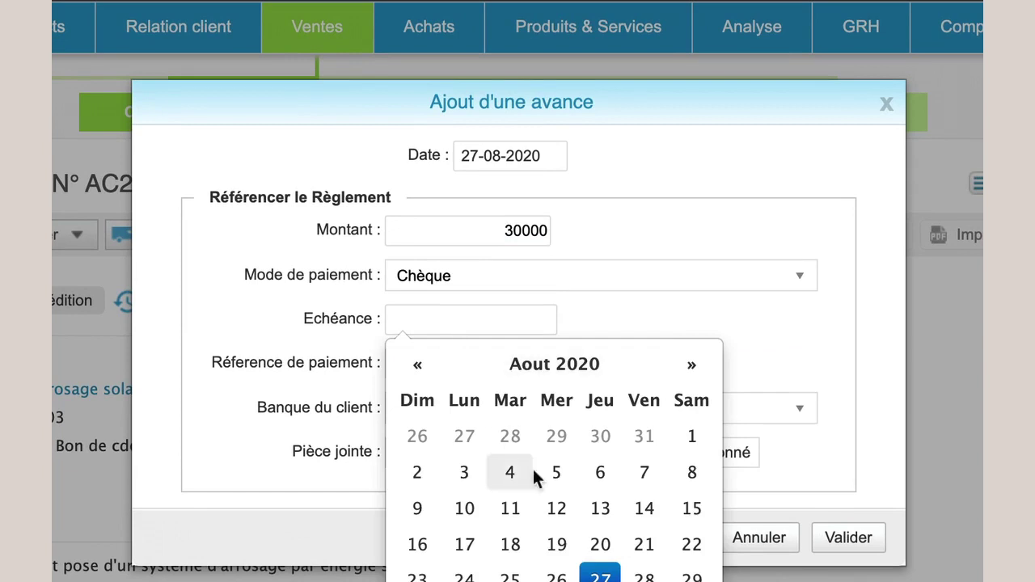
{"action": "left_click", "coordinate": [607, 550]}
{"action": "left_click", "coordinate": [410, 363]}
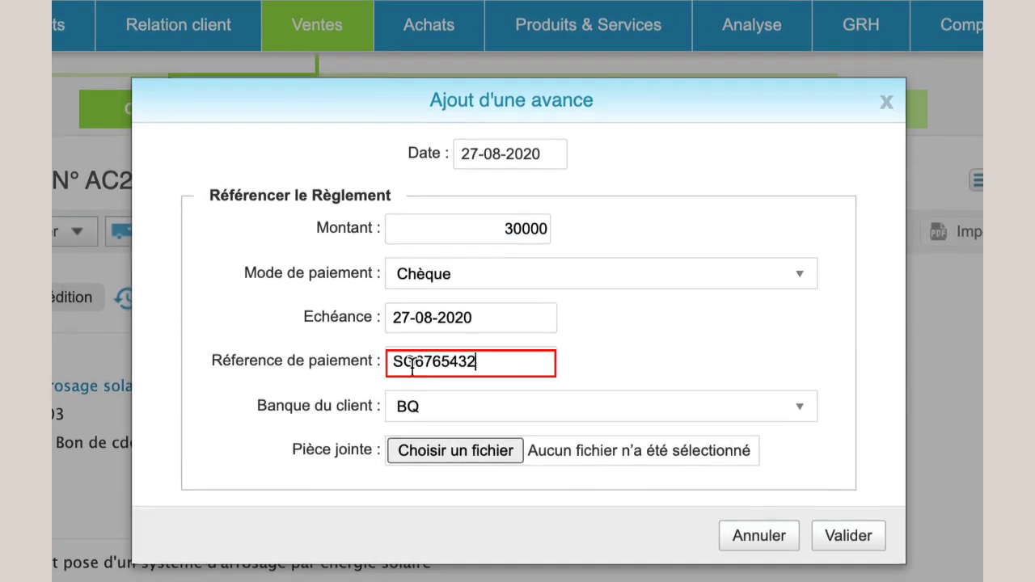
{"action": "left_click", "coordinate": [428, 419]}
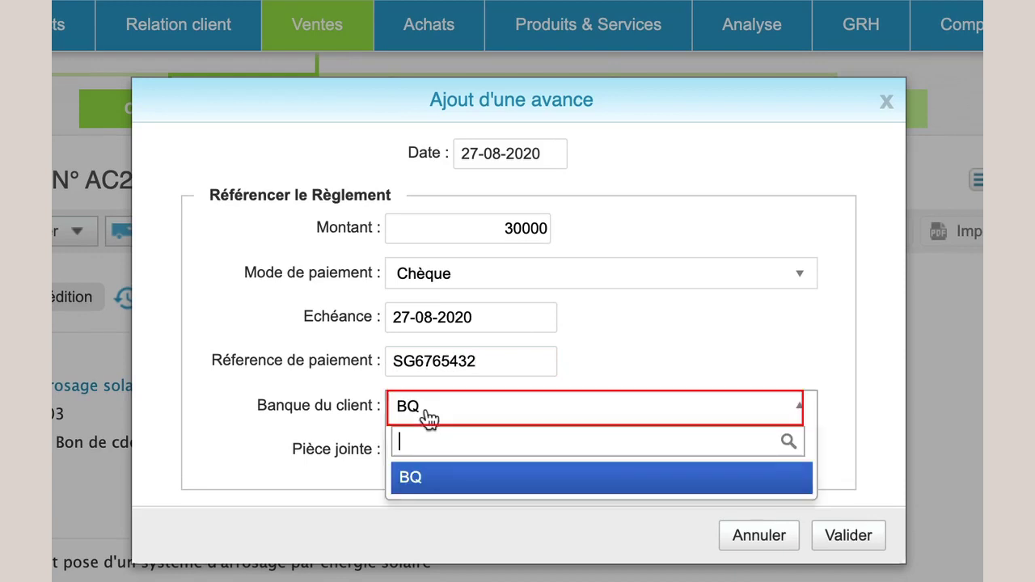
{"action": "left_click", "coordinate": [427, 419]}
{"action": "left_click", "coordinate": [441, 454]}
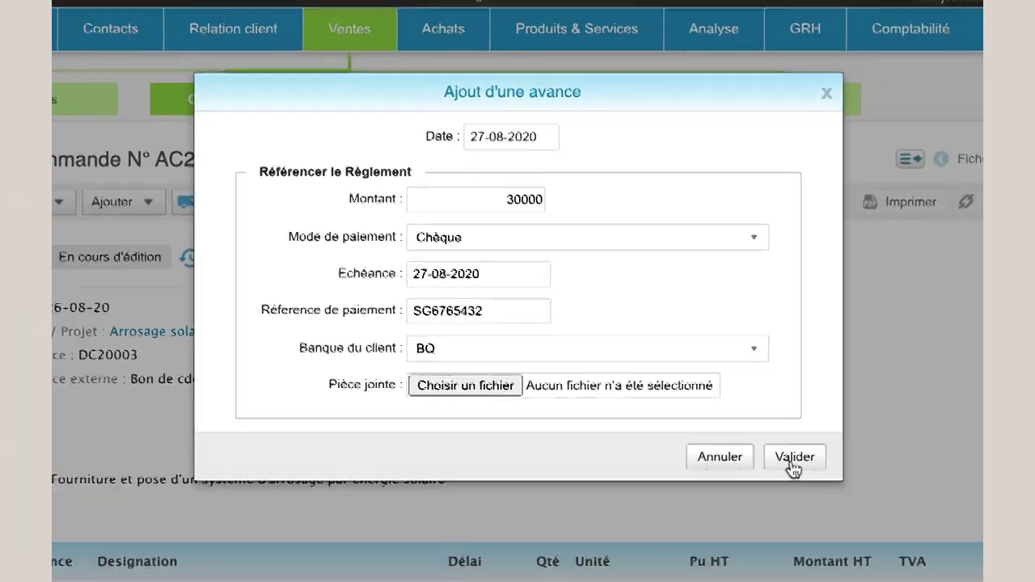
{"action": "left_click", "coordinate": [847, 538]}
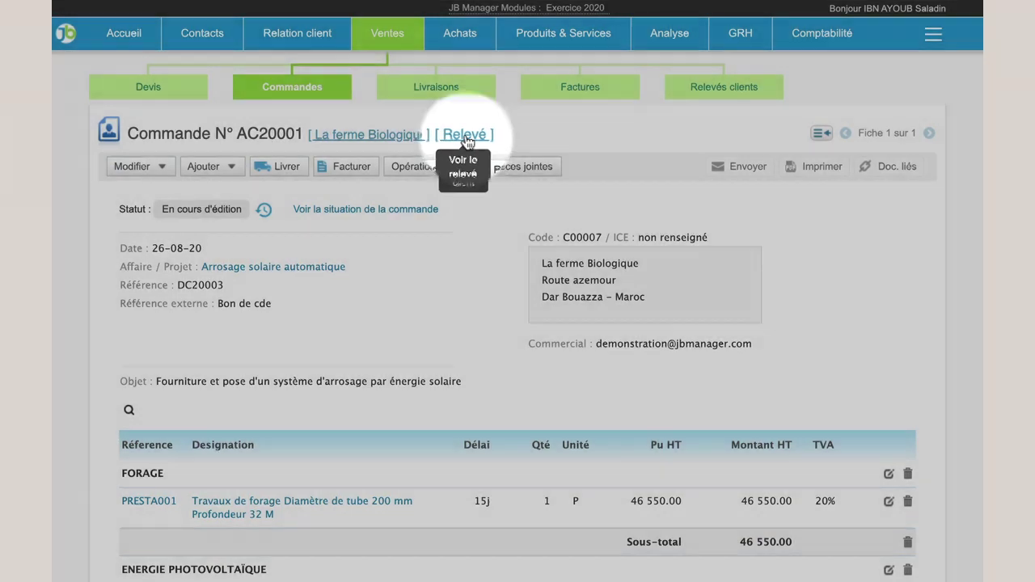
Check the customer statement, then the project's financial analysis with 30 000.00 TTC collected.
{"action": "left_click", "coordinate": [465, 134]}
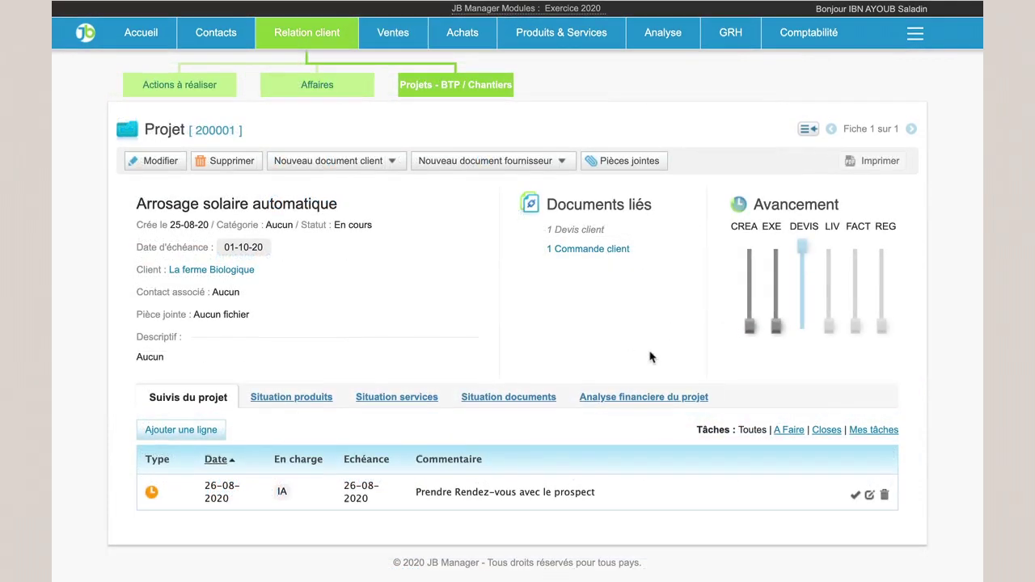
{"action": "left_click", "coordinate": [643, 397]}
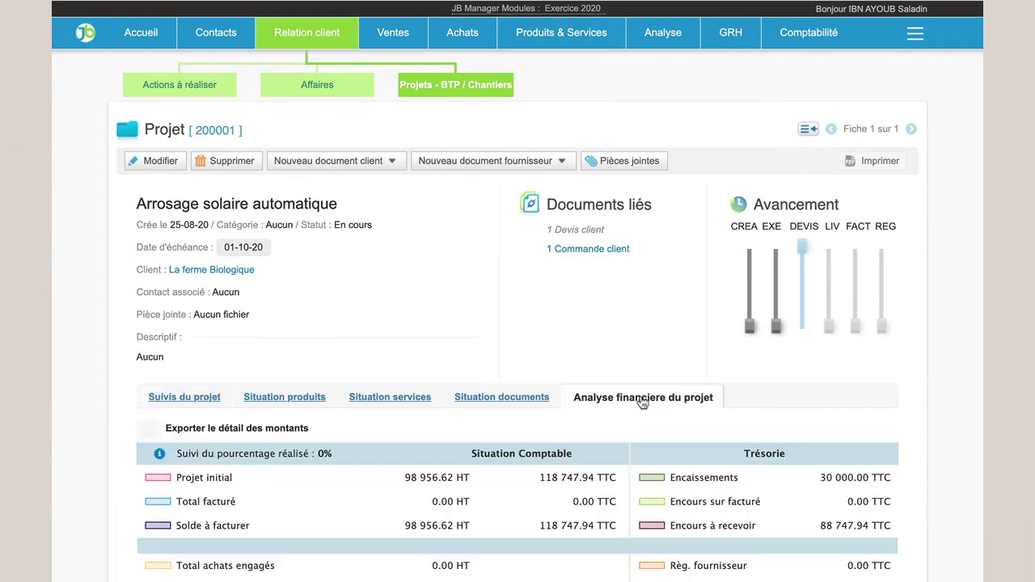
{"action": "scroll", "coordinate": [643, 402], "scroll_direction": "down", "scroll_amount": 3}
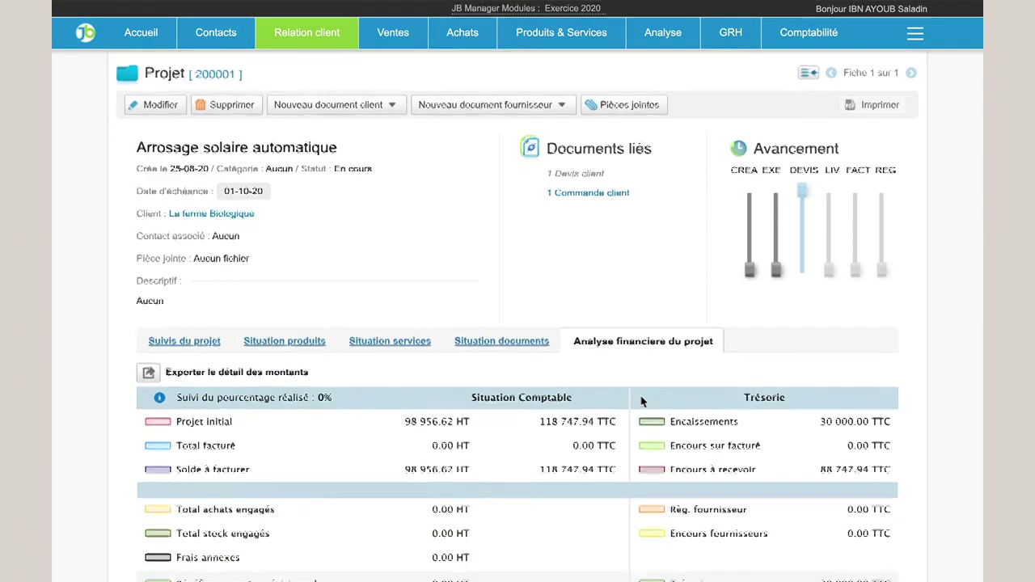